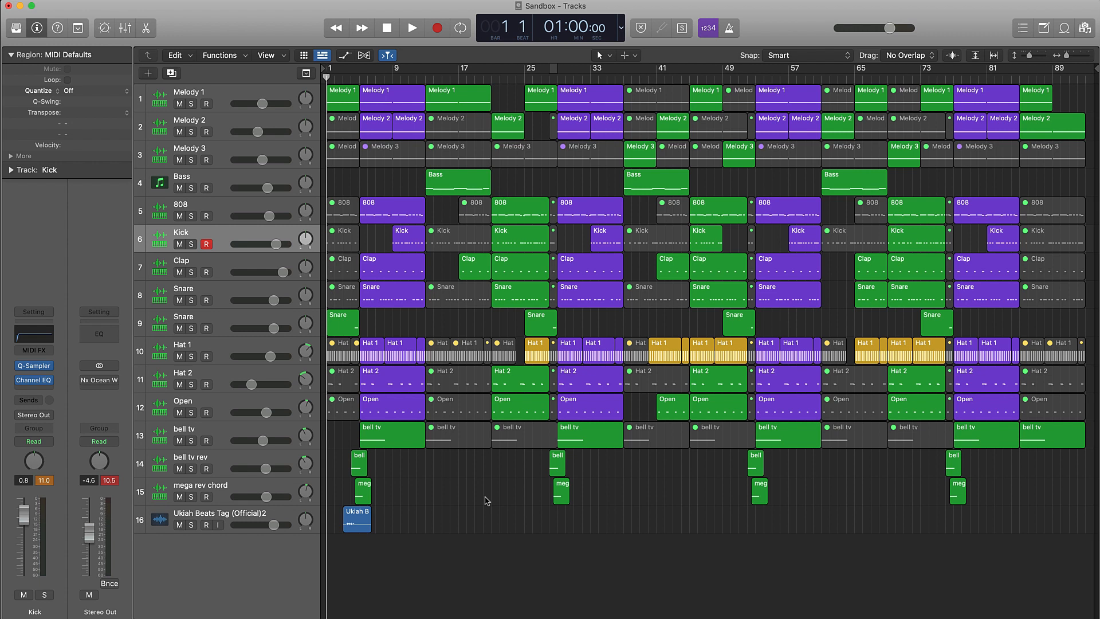
Play the arrangement from the beginning to bar 29, and select the regions between bars 13 and 29 to highlight that section.
key(space)
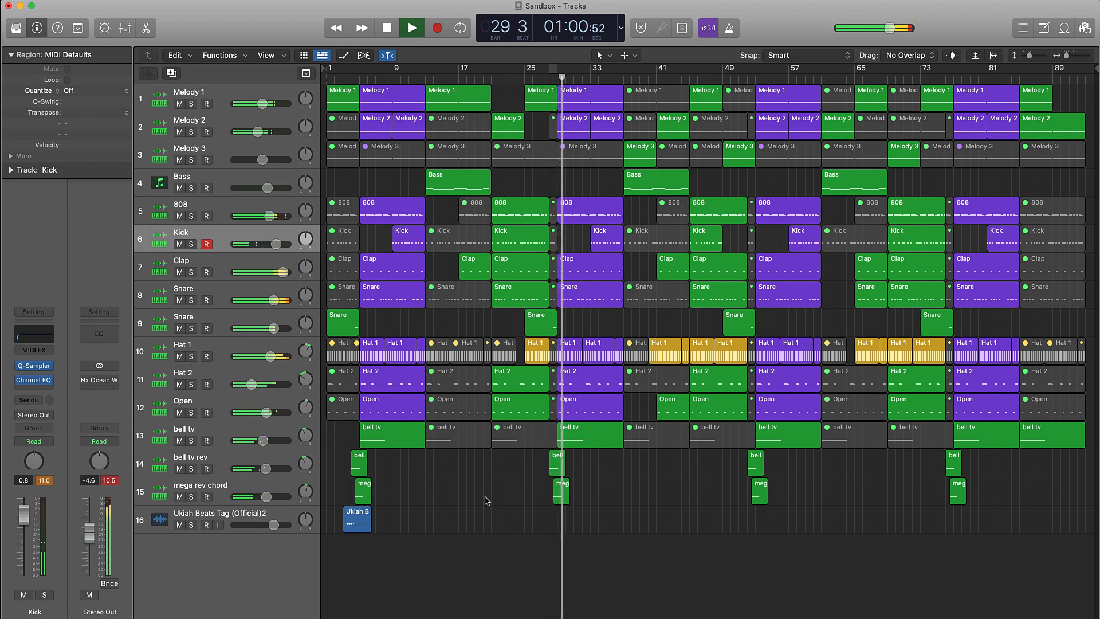
key(space)
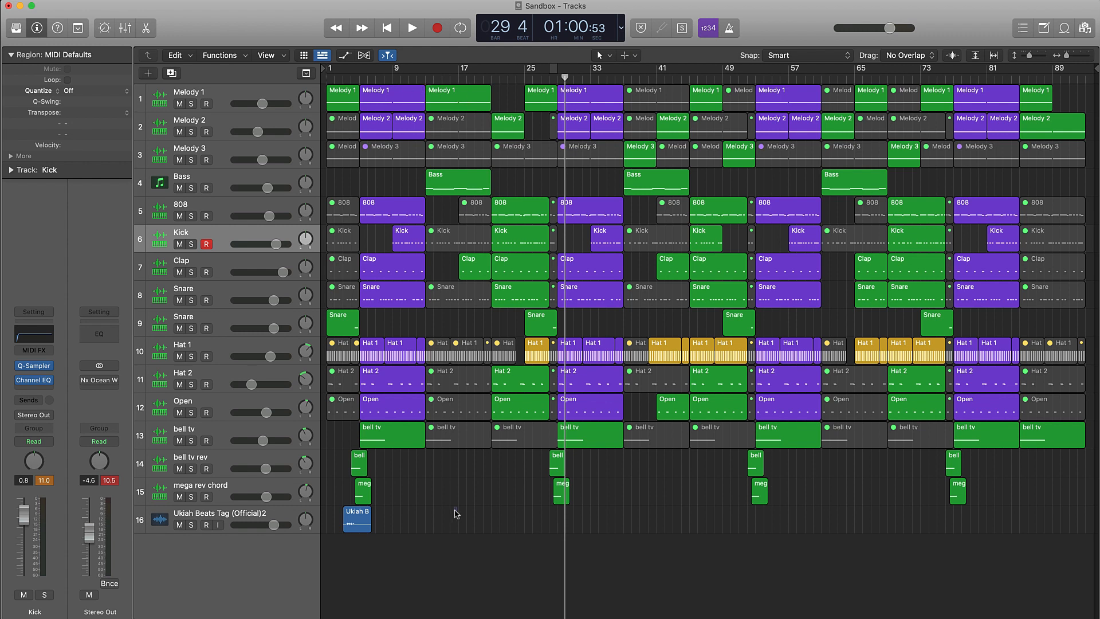
drag(457, 513, 549, 67)
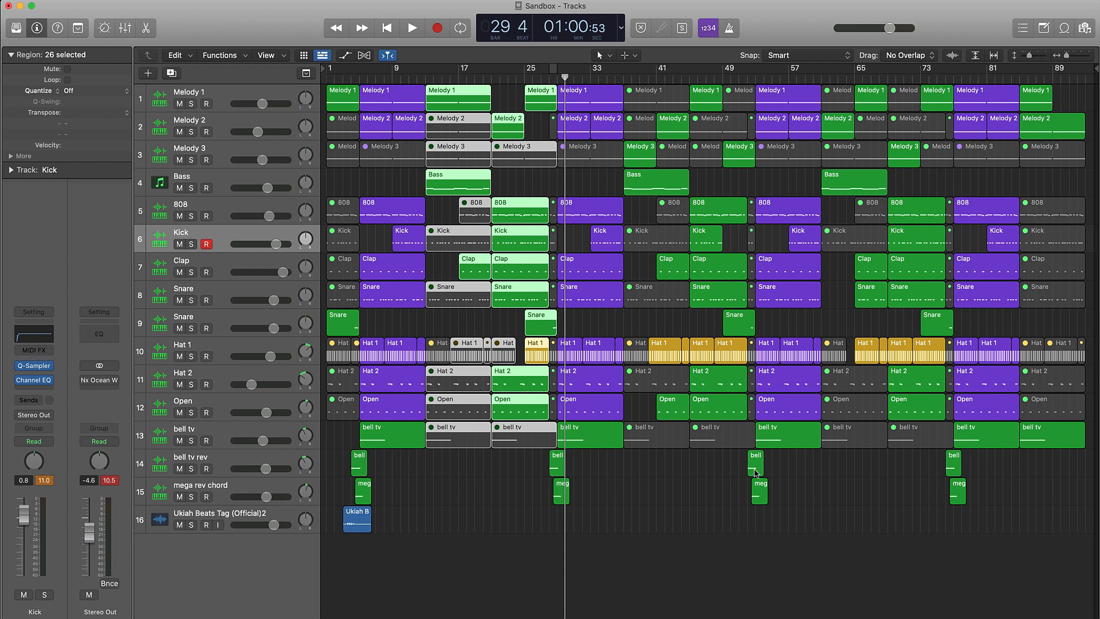
click(414, 511)
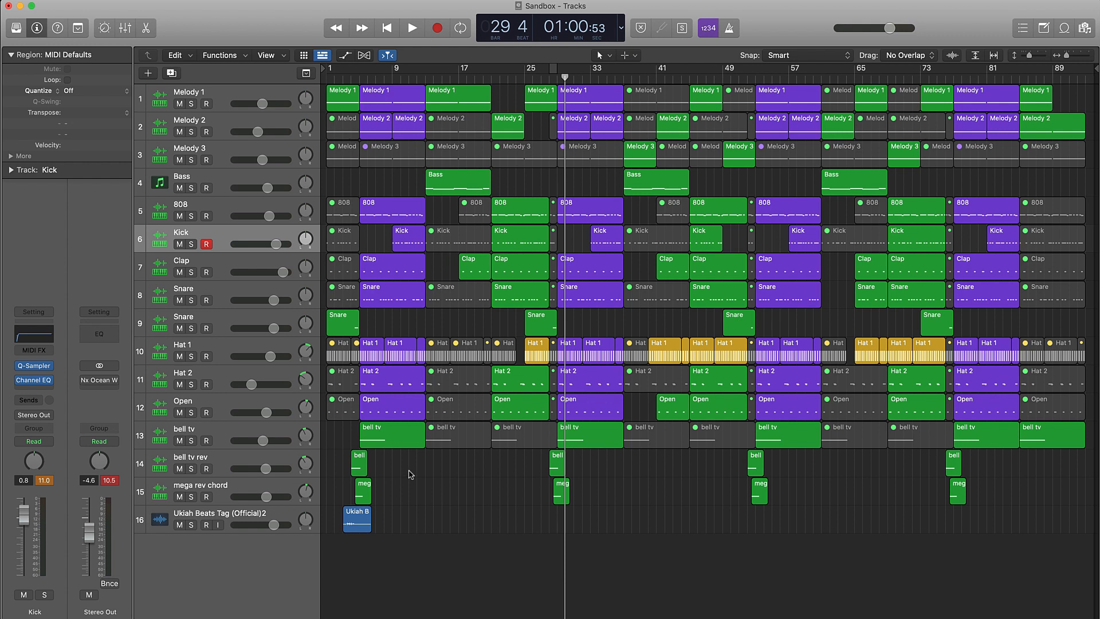
Recolour the regions of the bar 5 to 13 section purple, including bell tv and the first bell tv rev region.
drag(410, 474, 370, 90)
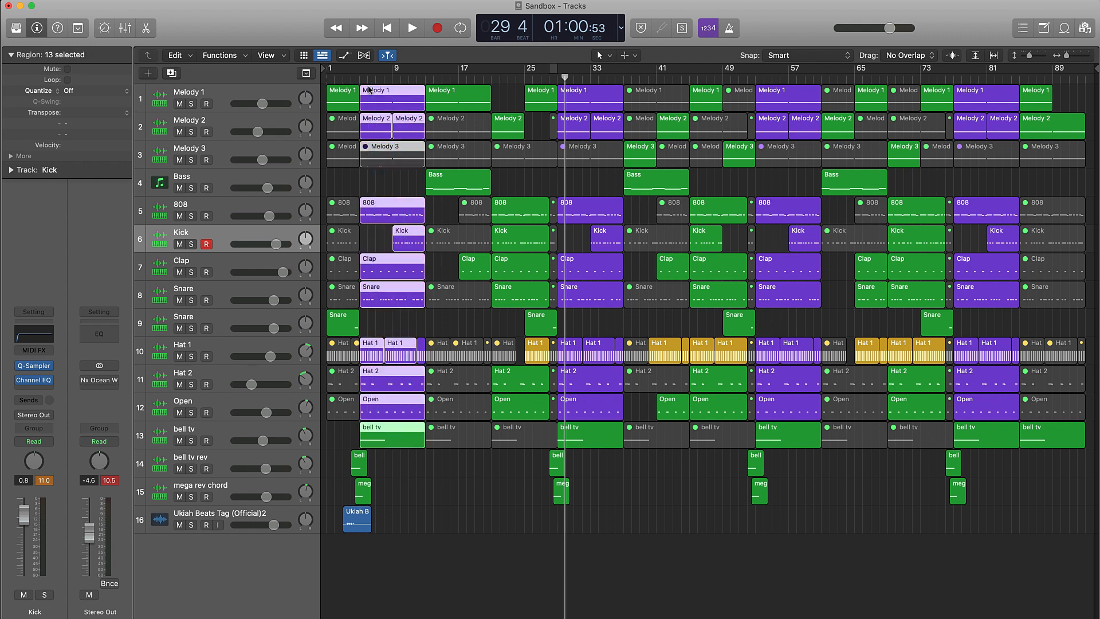
drag(425, 462, 365, 98)
click(79, 29)
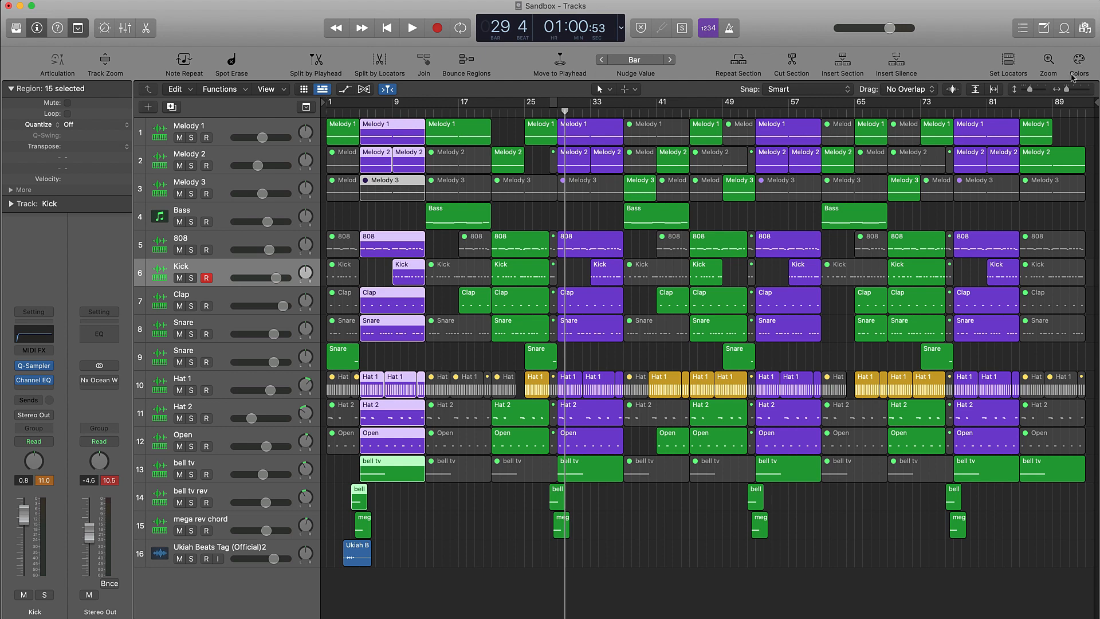
click(1078, 60)
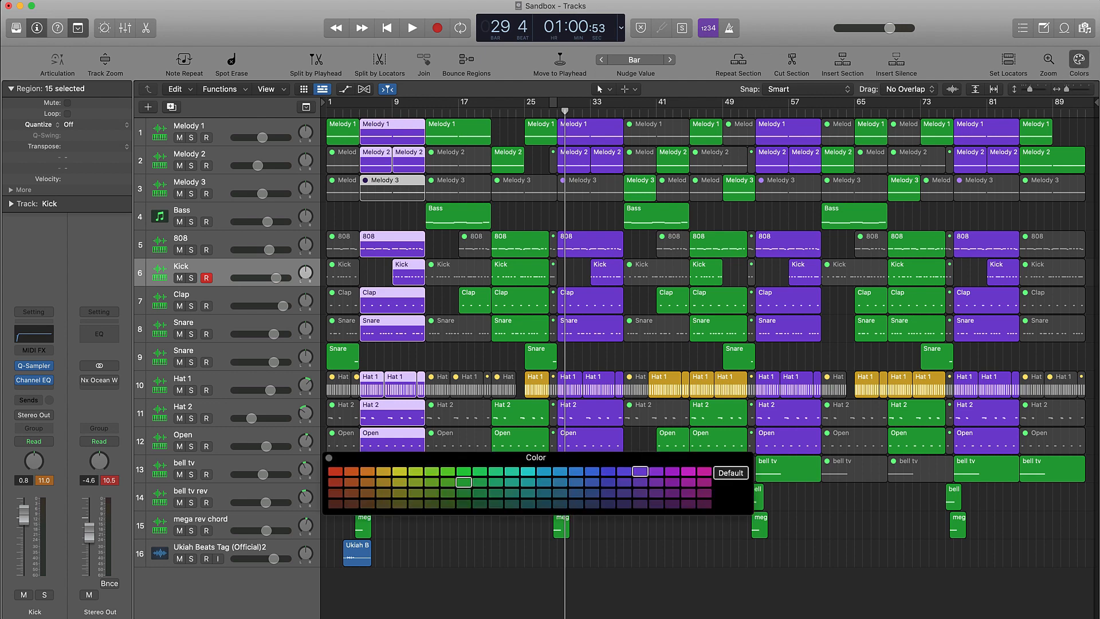
click(656, 471)
click(672, 471)
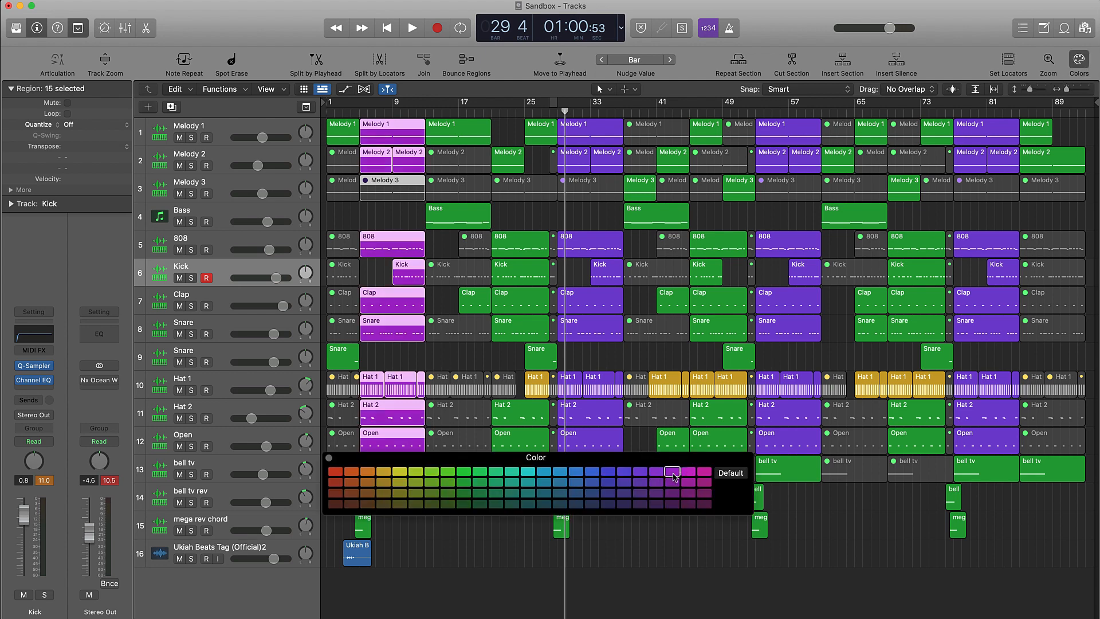
click(645, 473)
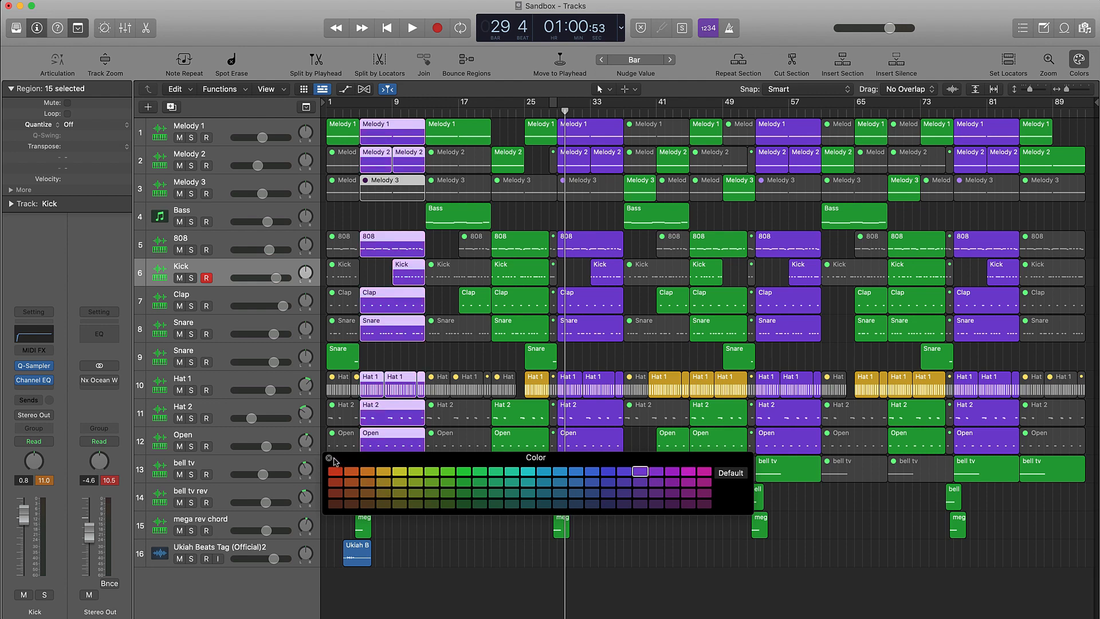
click(330, 459)
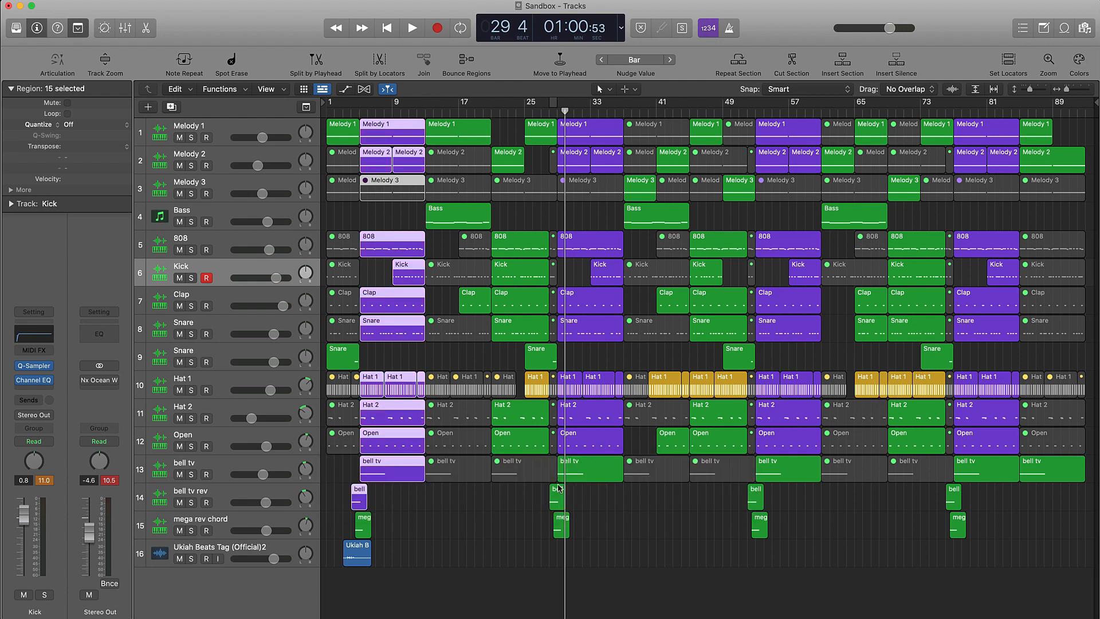
click(405, 498)
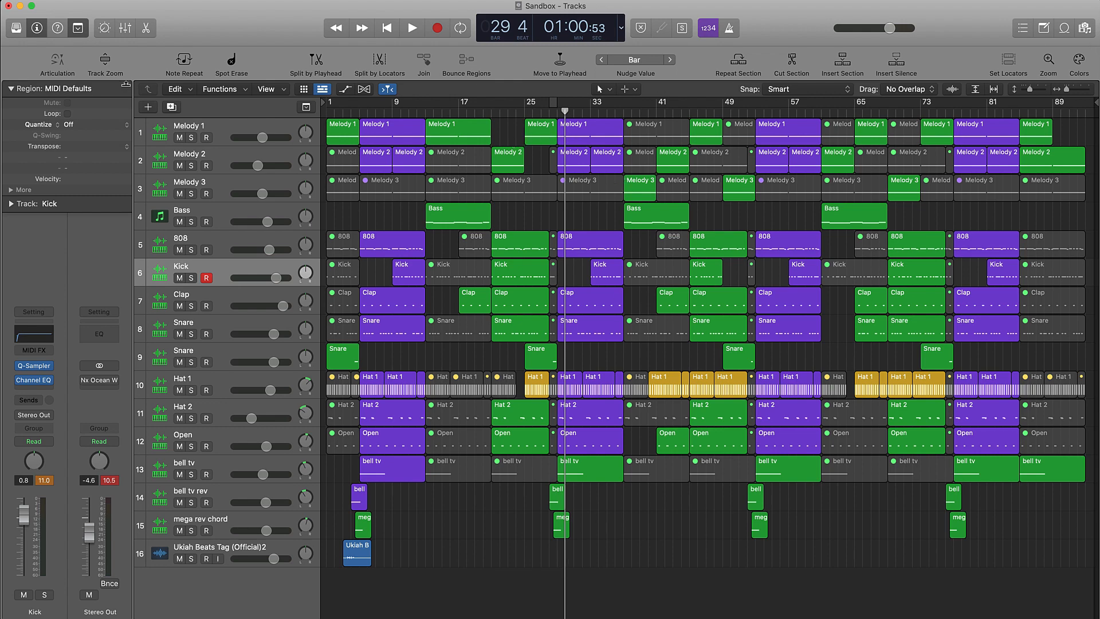
click(78, 28)
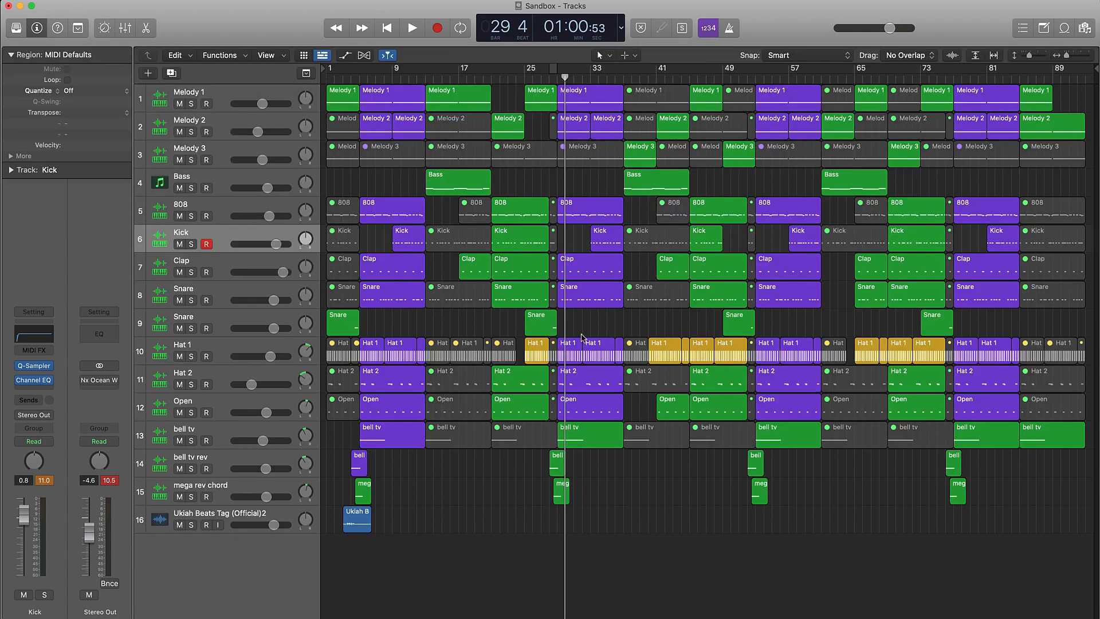
Place the playhead at bar 4 and solo the bell tv rev and mega rev chord tracks.
key(Return)
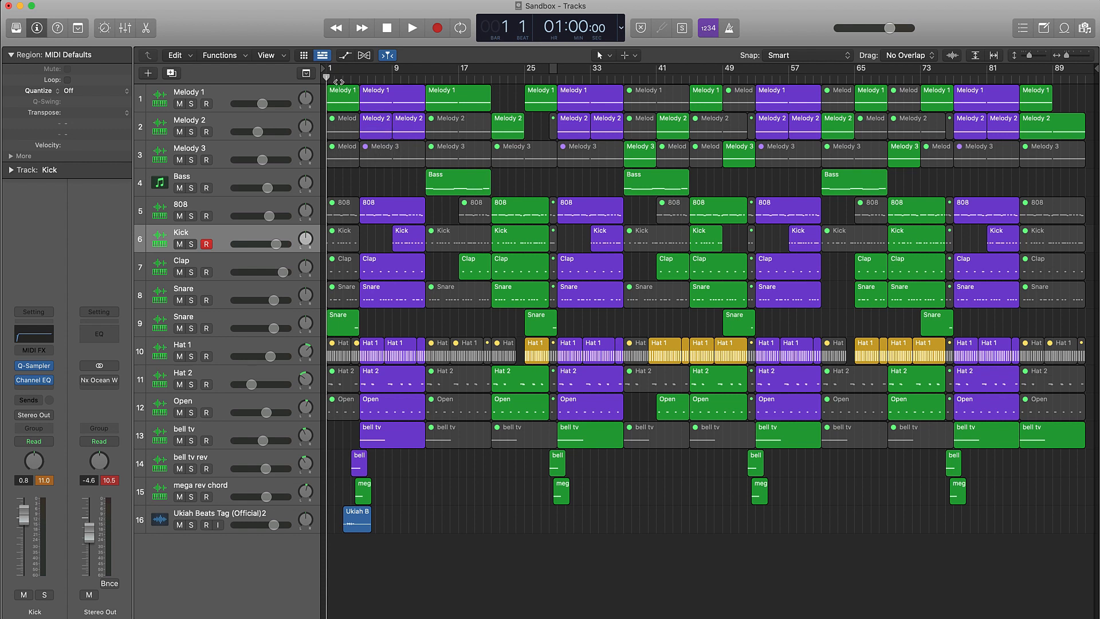
click(359, 80)
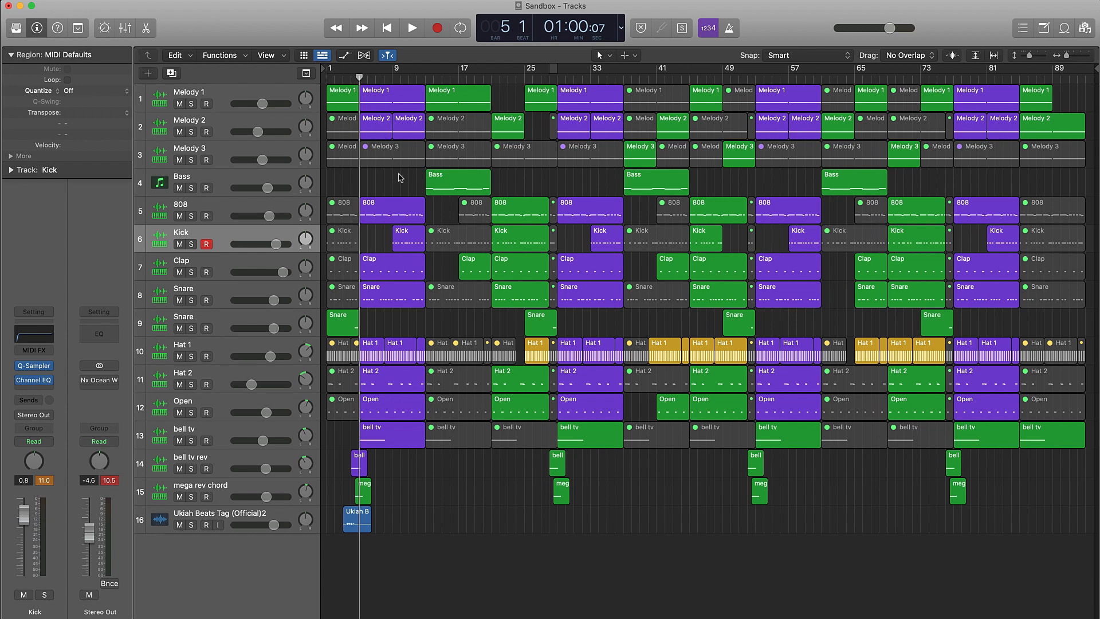
scroll(402, 172, up, 5)
scroll(401, 173, left, 5)
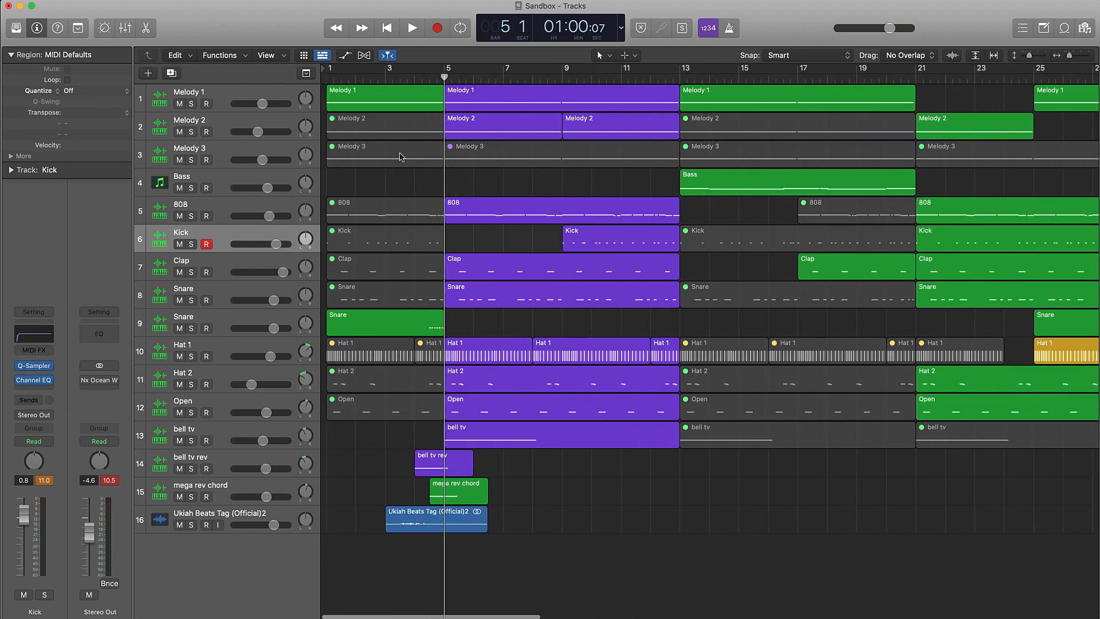
click(415, 79)
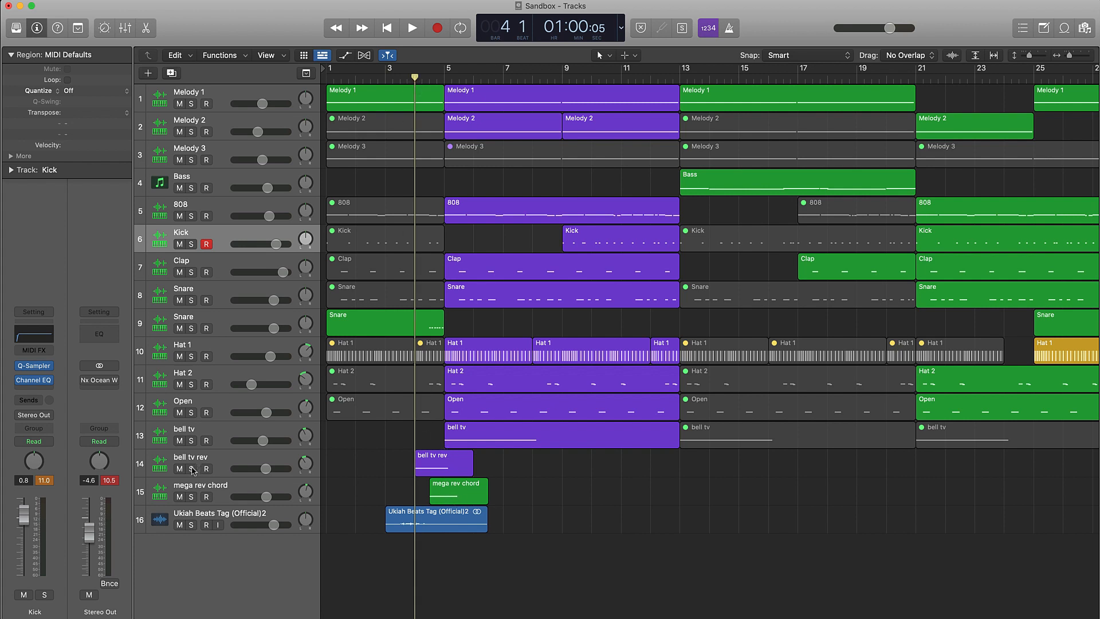
drag(191, 469, 192, 497)
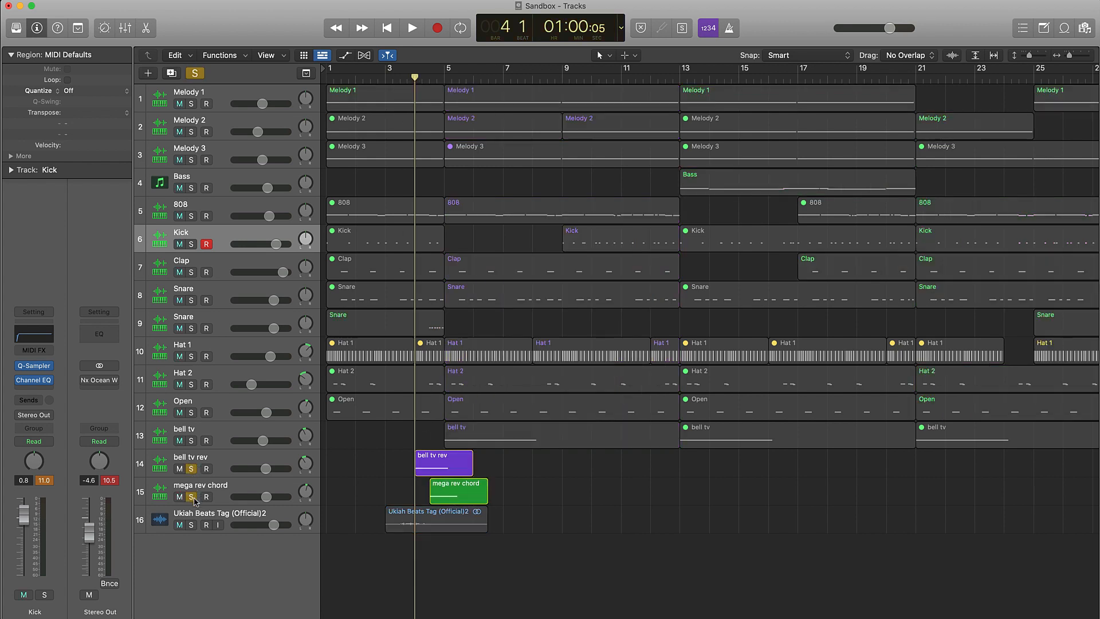
Inspect the Q-Sampler on the bell tv rev track, and play the soloed tracks from bar 4.
click(226, 461)
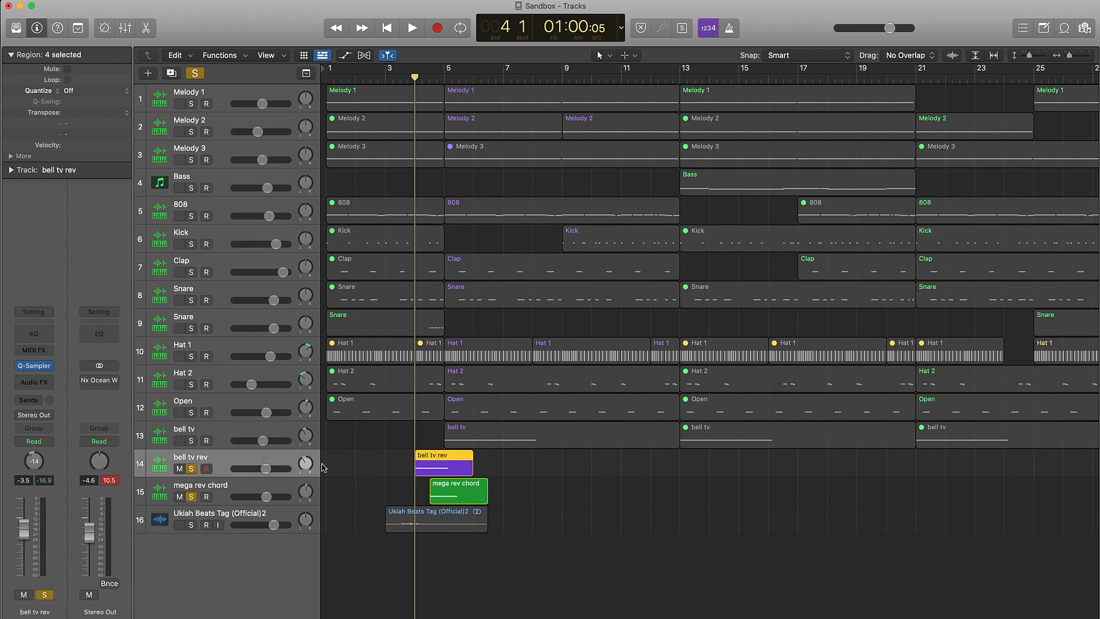
click(41, 365)
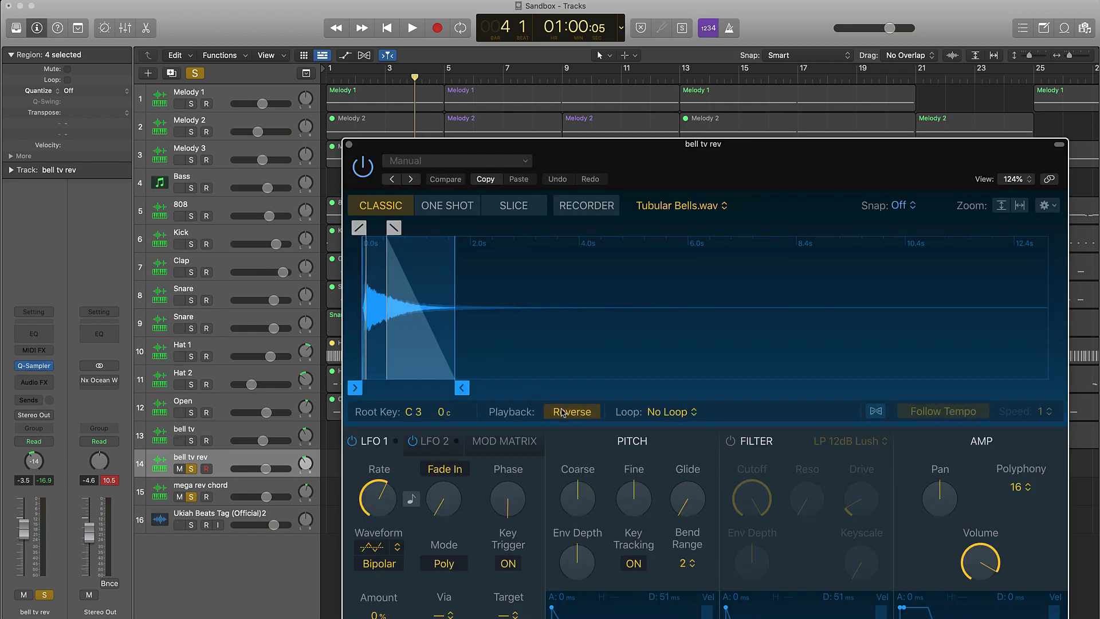
click(348, 145)
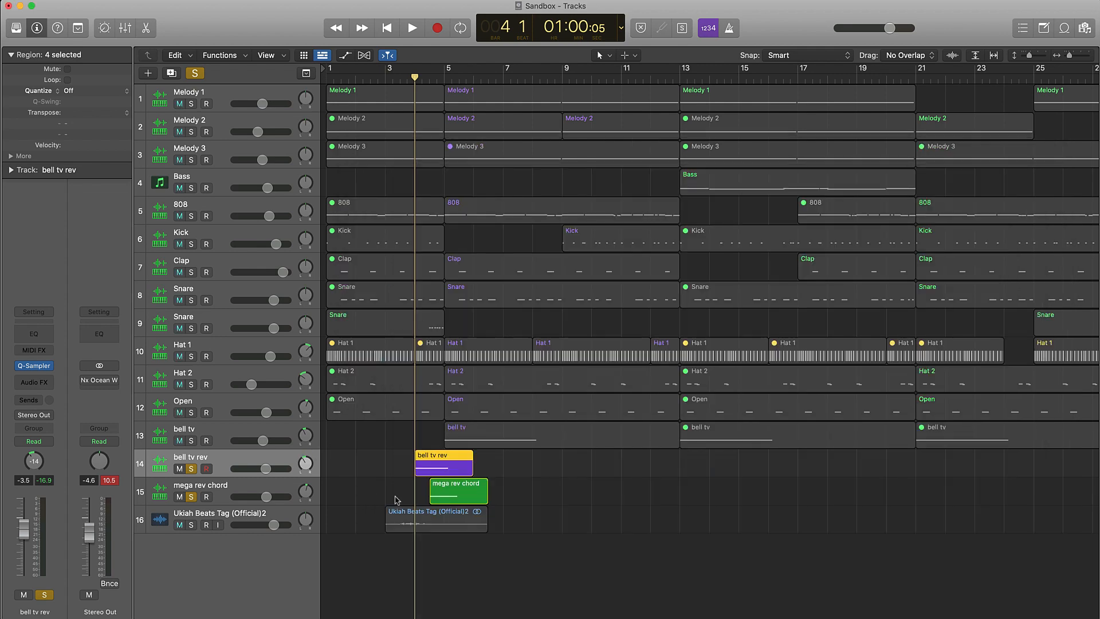
key(space)
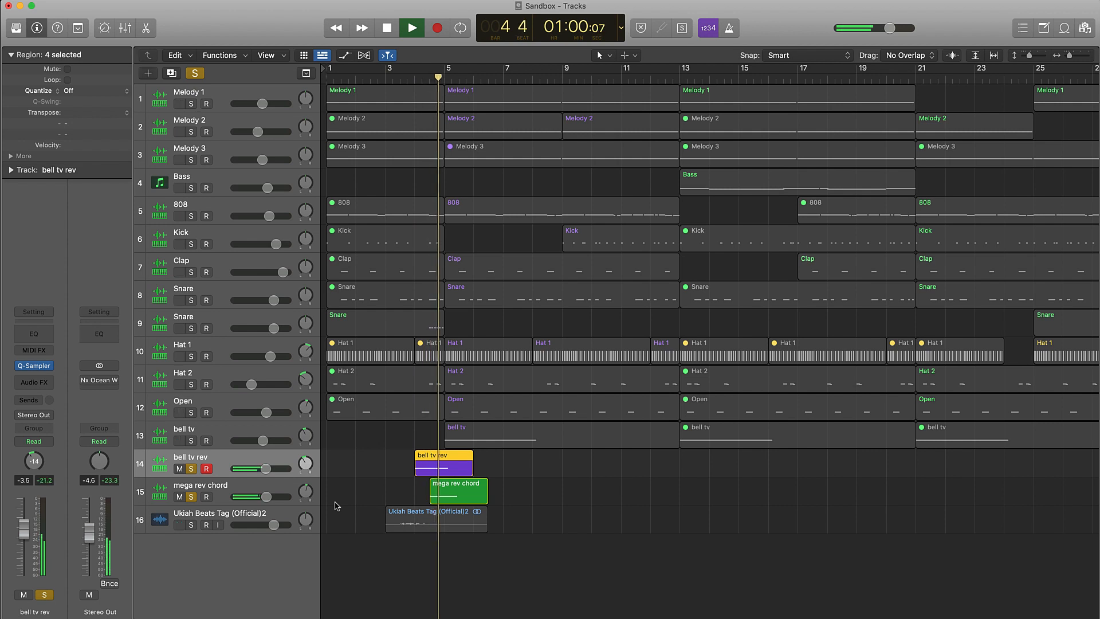
key(space)
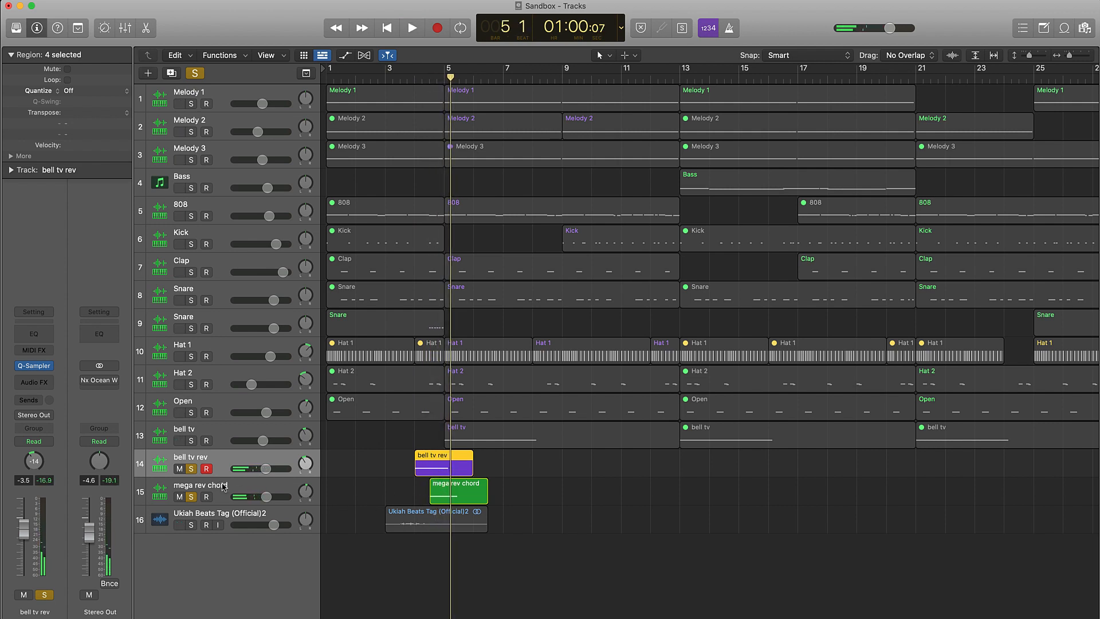
Select the mega rev chord track and replay the soloed transition into bar 5.
click(223, 487)
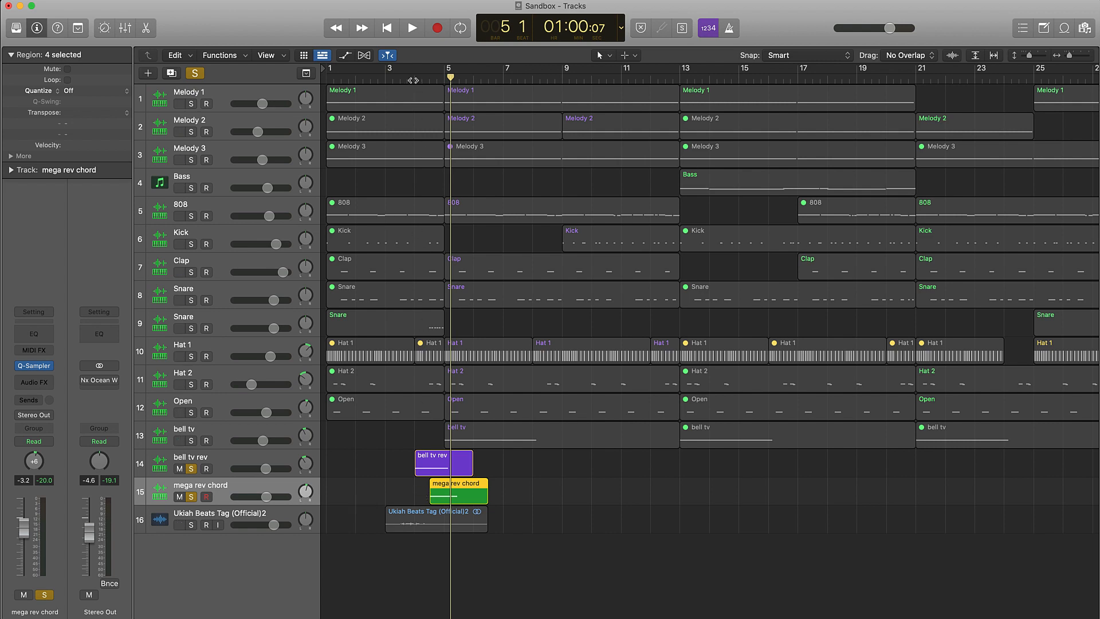
key(comma)
key(space)
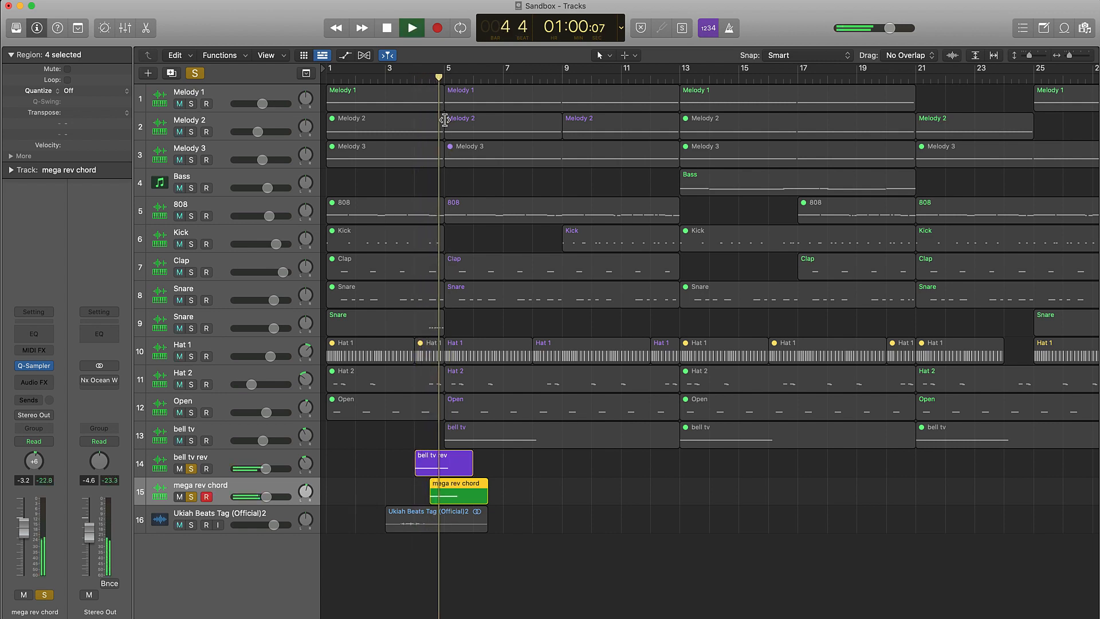
key(space)
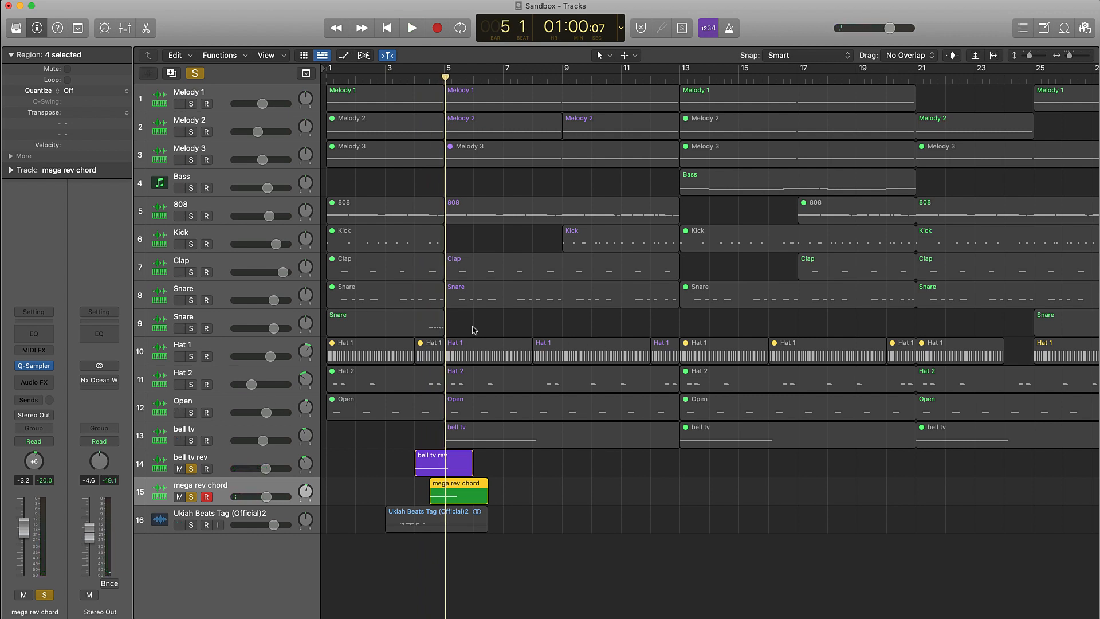
Solo the Snare on track 9 and play its first region's roll in the Piano Roll from bar 4, beat 3.
click(192, 329)
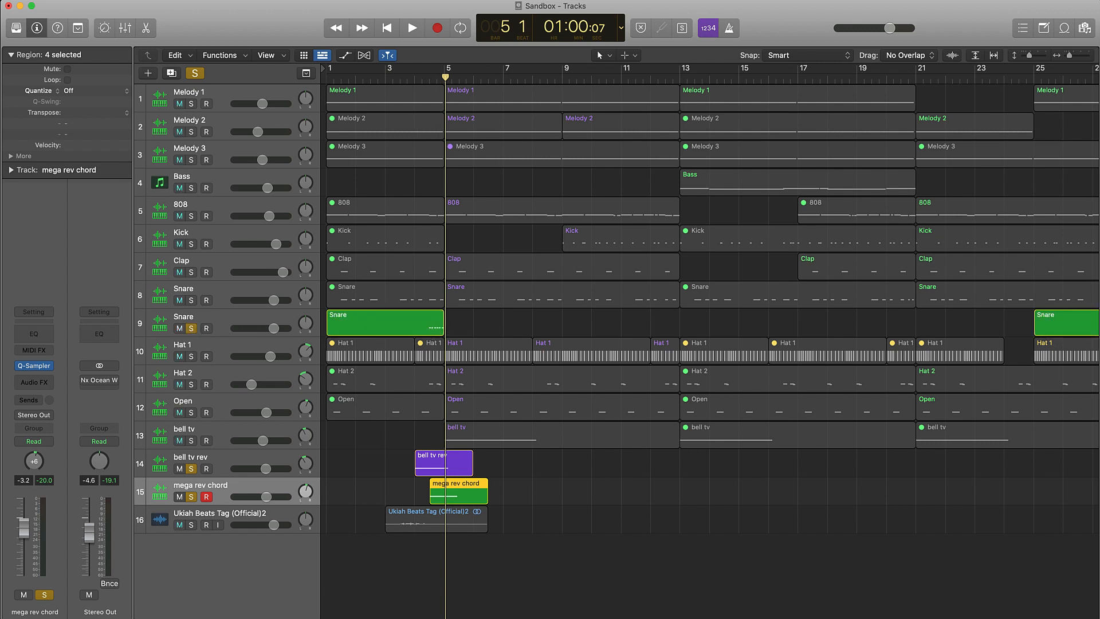
click(415, 78)
double_click(409, 317)
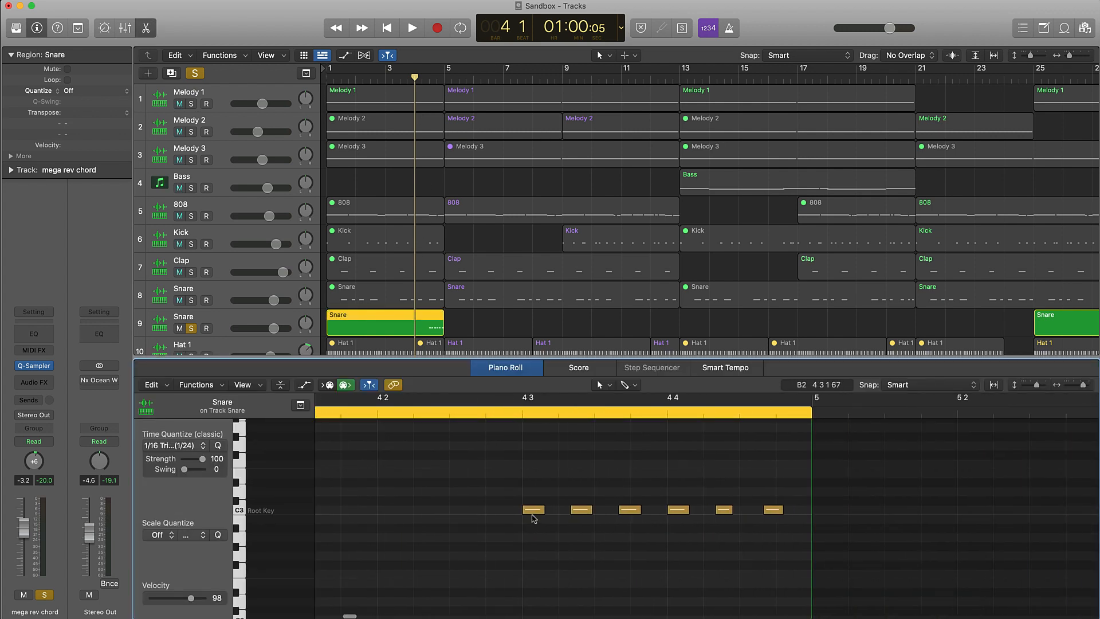
click(514, 433)
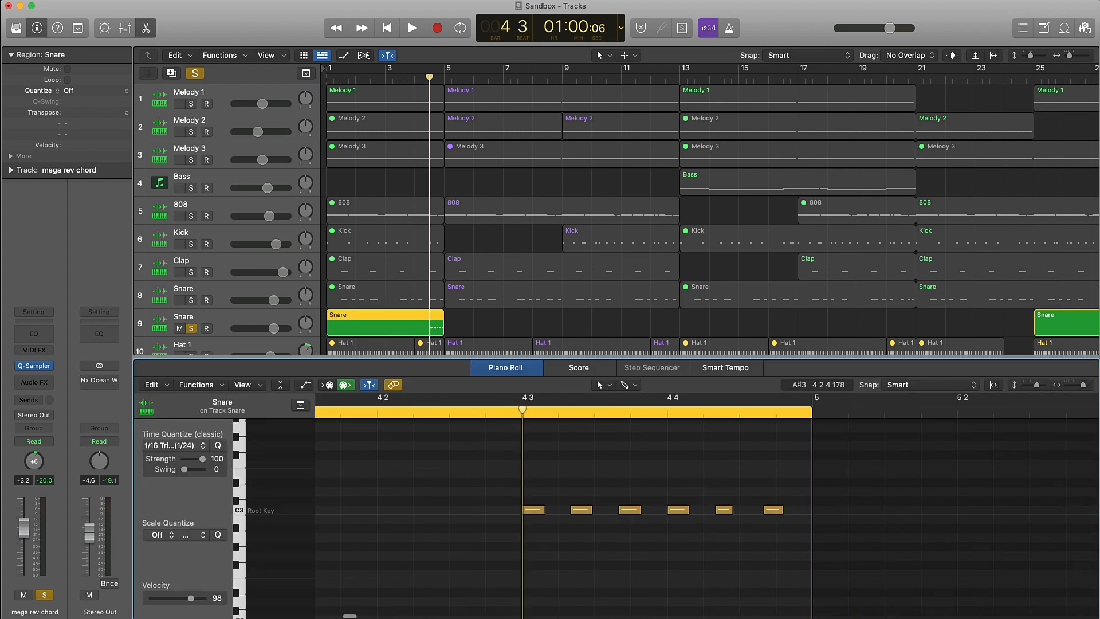
key(space)
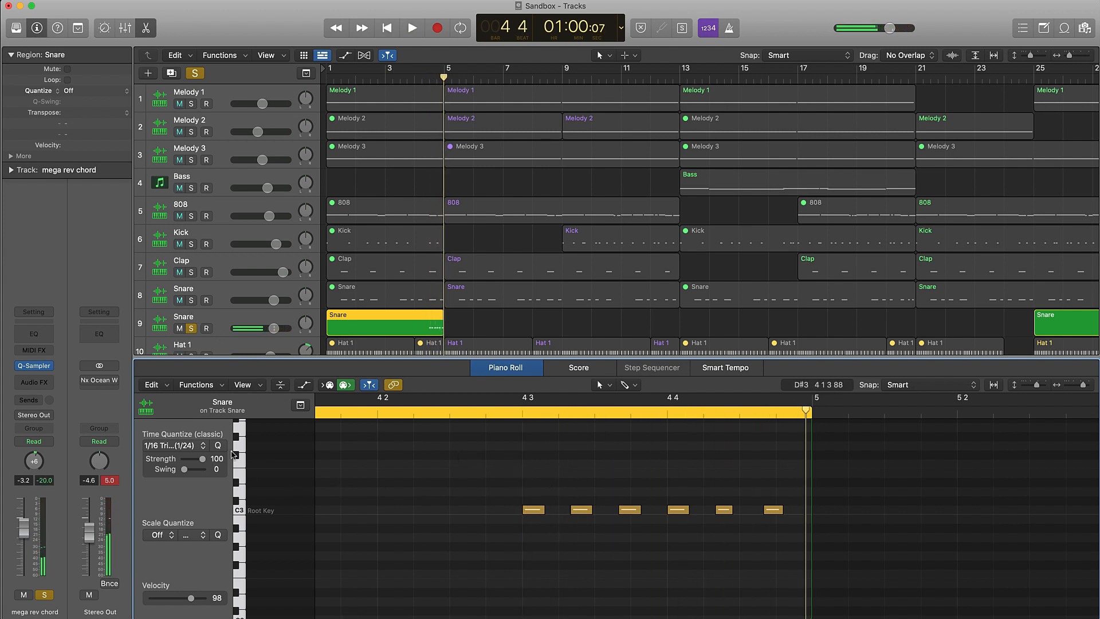
Check the Snare region's time quantize options, and clear all solos and close the Piano Roll.
click(175, 446)
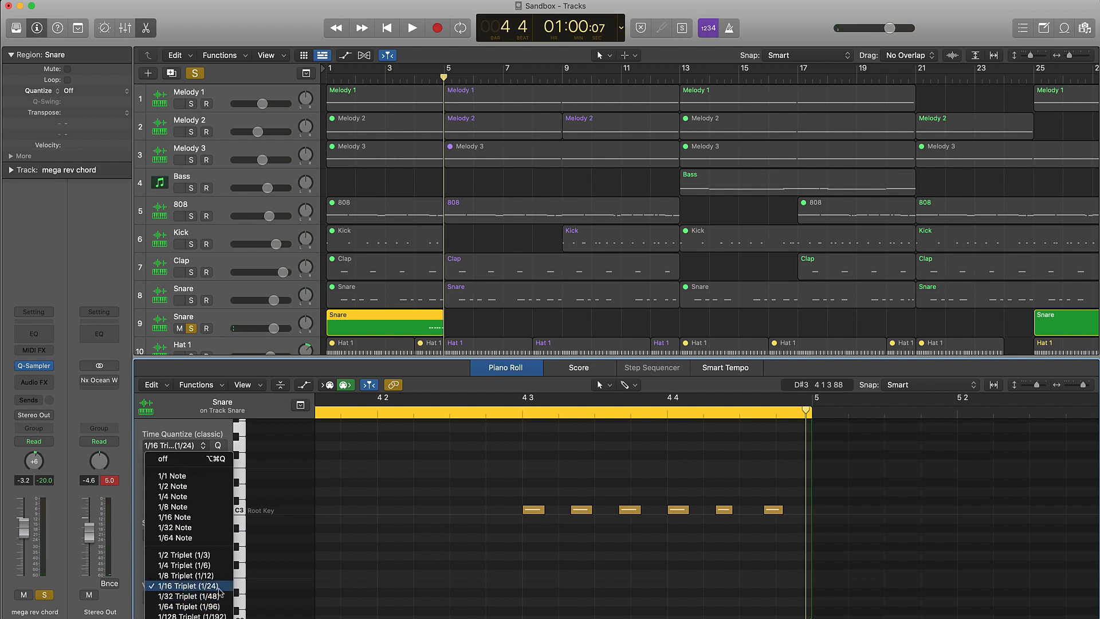
click(478, 322)
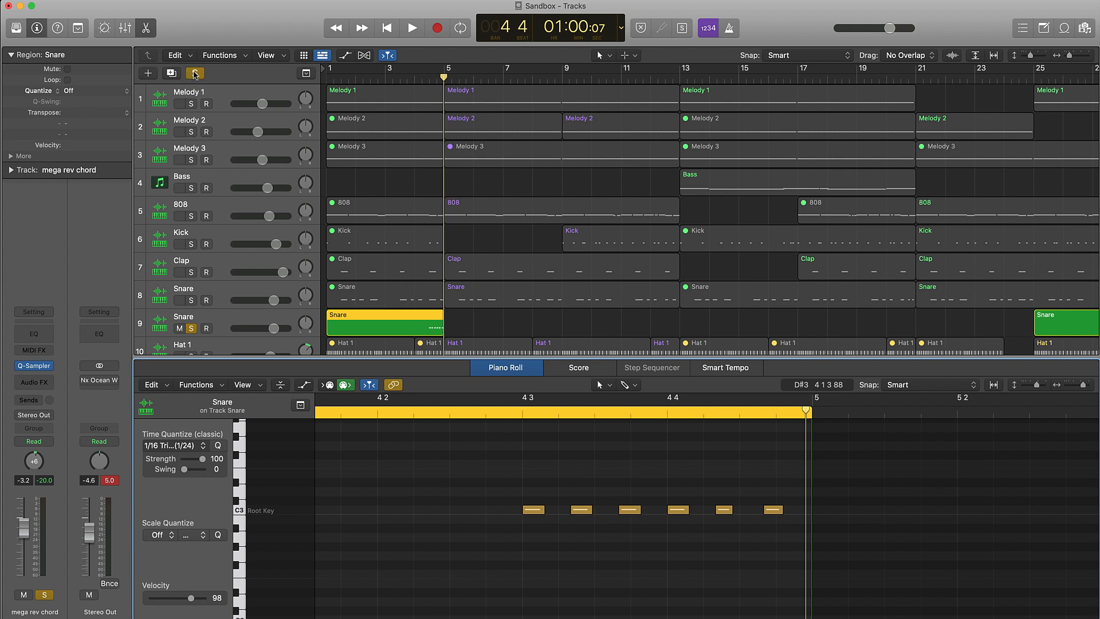
click(195, 73)
click(147, 30)
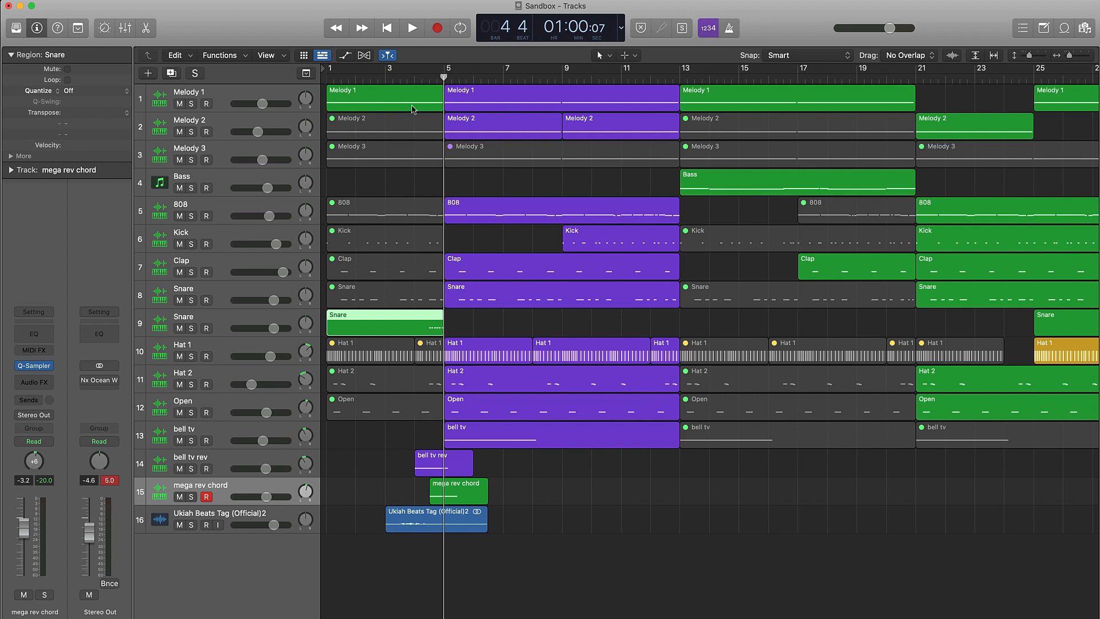
Set a cycle range from bar 5 to bar 13 and play the section from bar 9.
drag(420, 76, 661, 107)
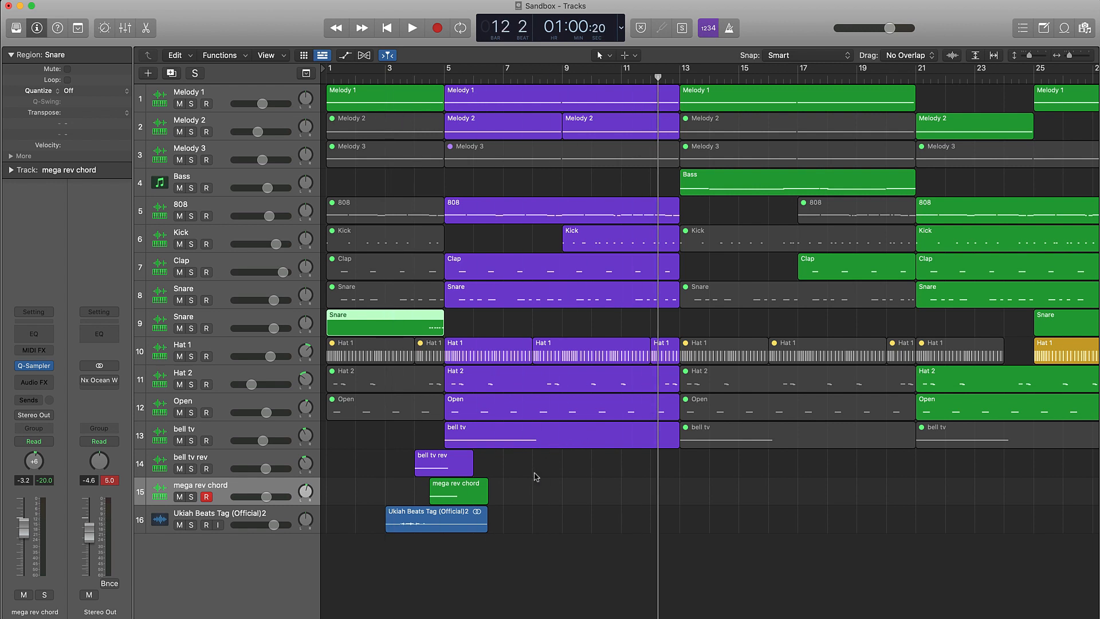
drag(444, 71, 676, 73)
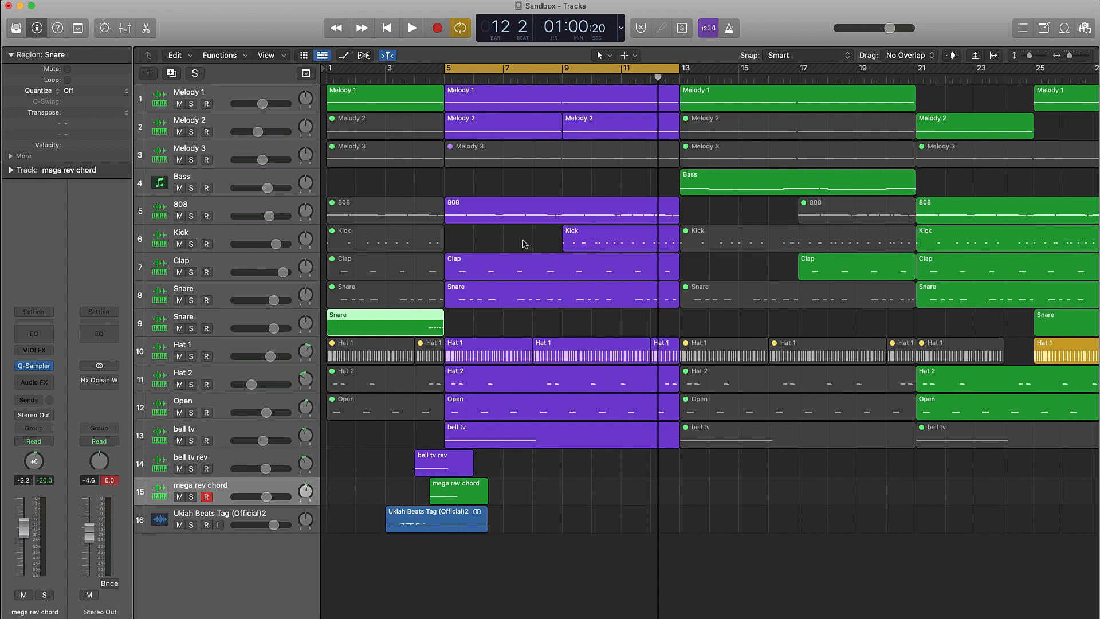
drag(565, 78, 561, 79)
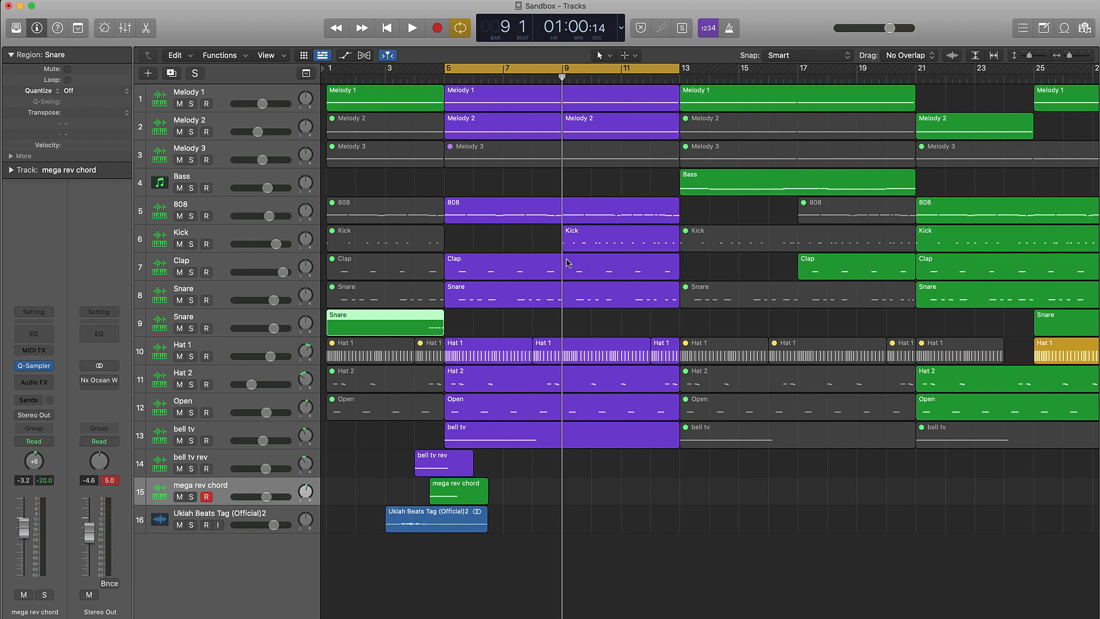
key(space)
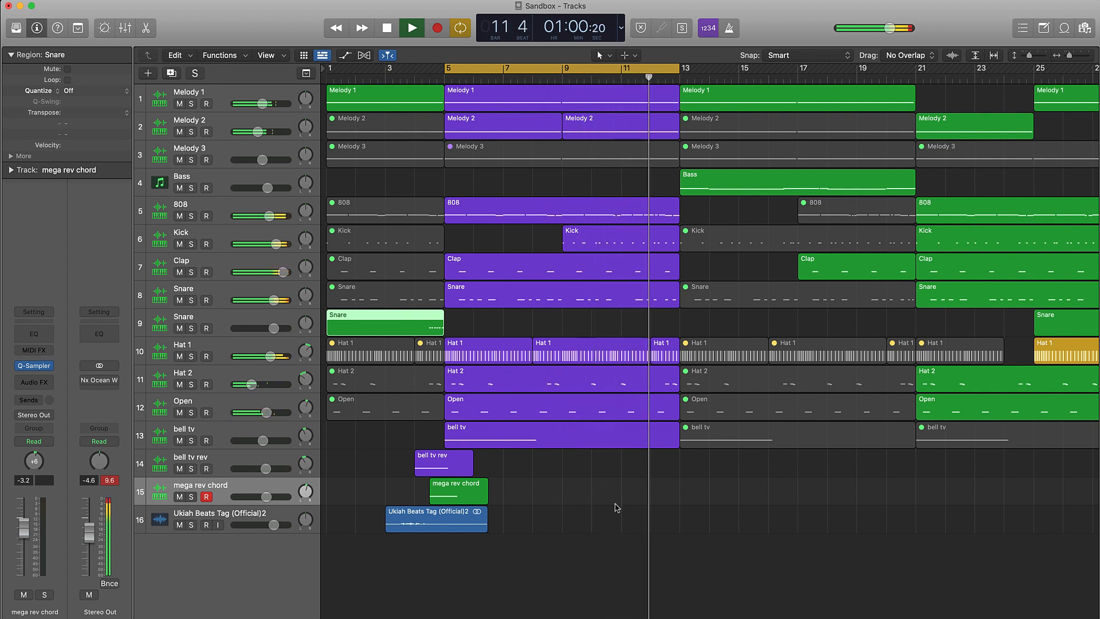
key(space)
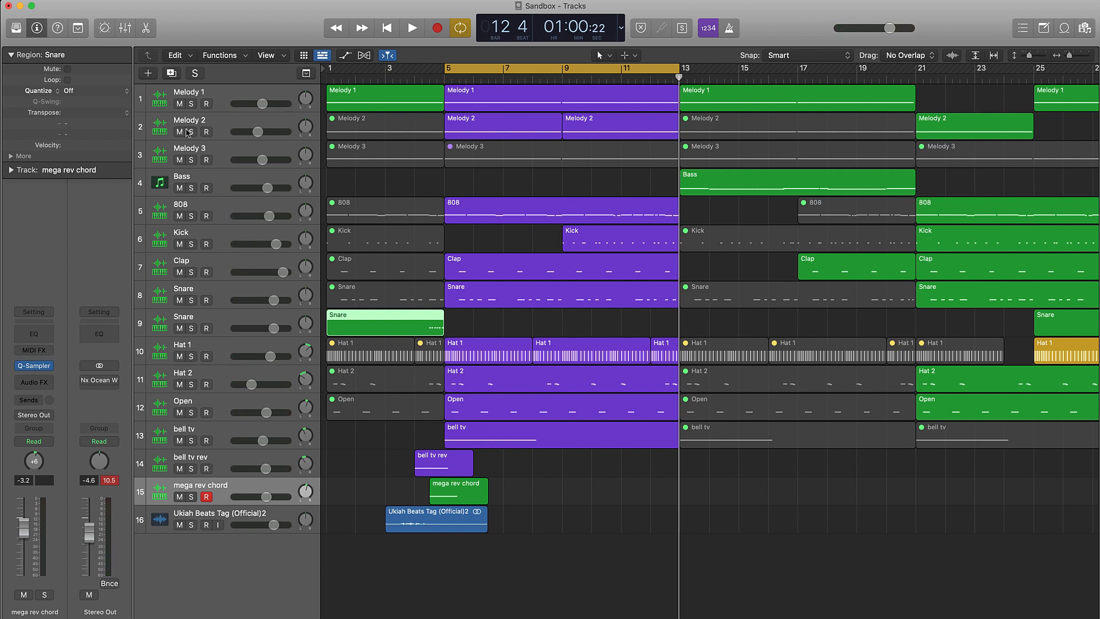
Solo the Melody 2 track, play it from bar 5, and clear the solo.
click(237, 127)
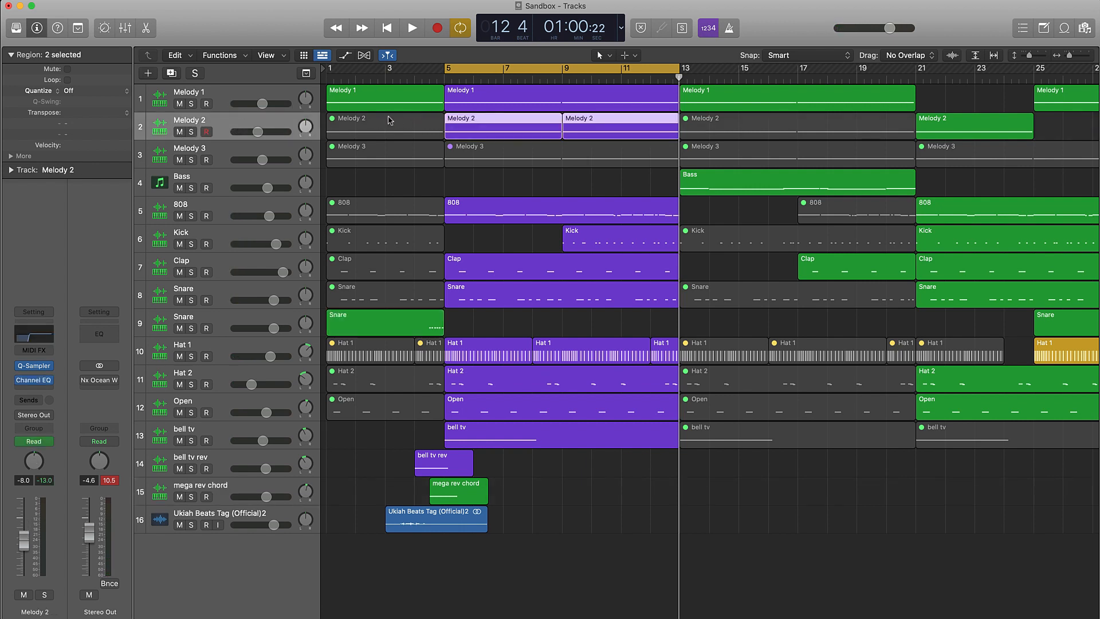
click(194, 133)
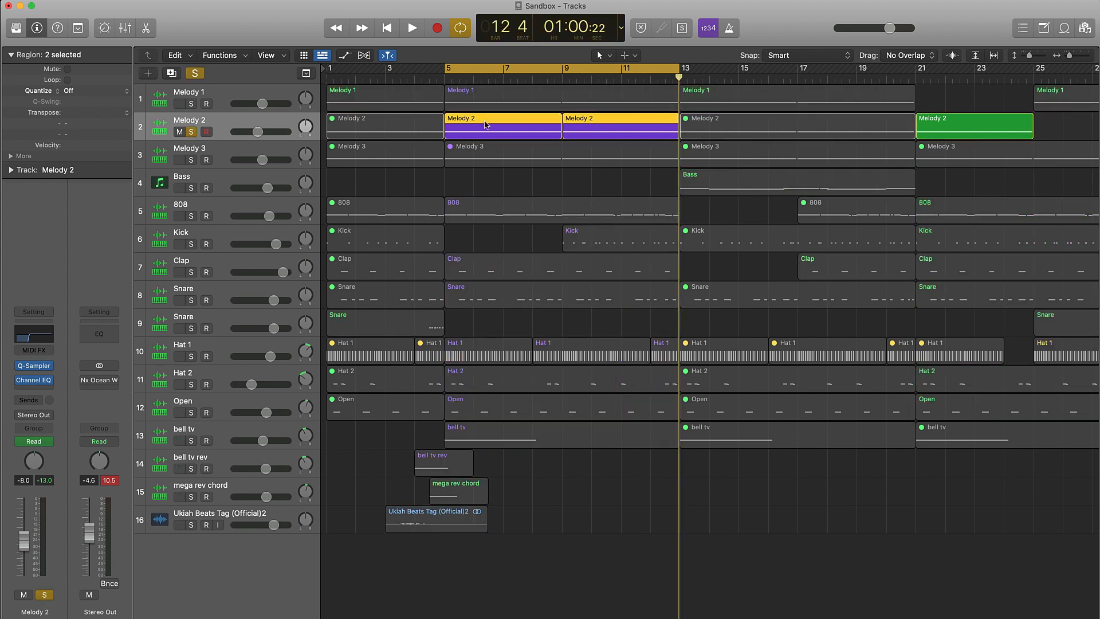
key(space)
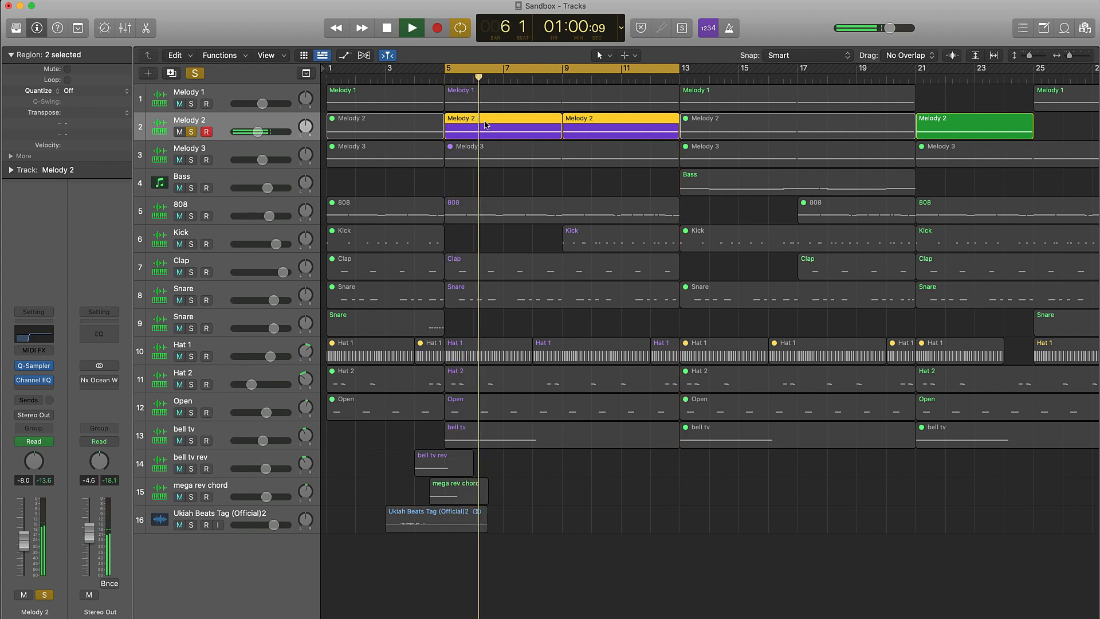
key(space)
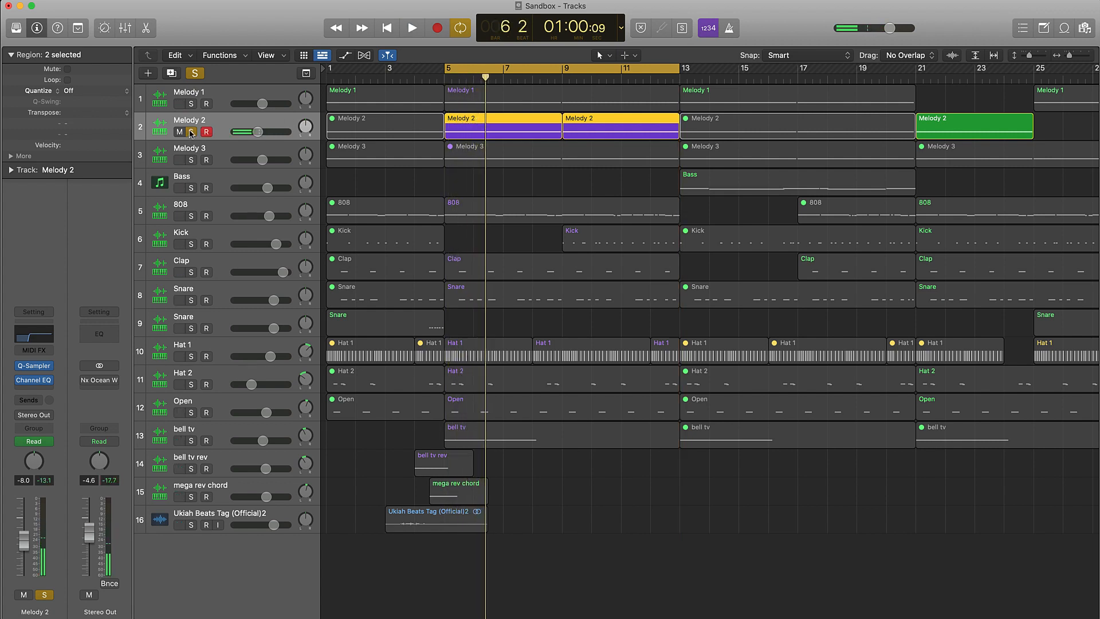
click(191, 131)
Mute Melody 2, play the hook without it, and unmute the track.
click(180, 132)
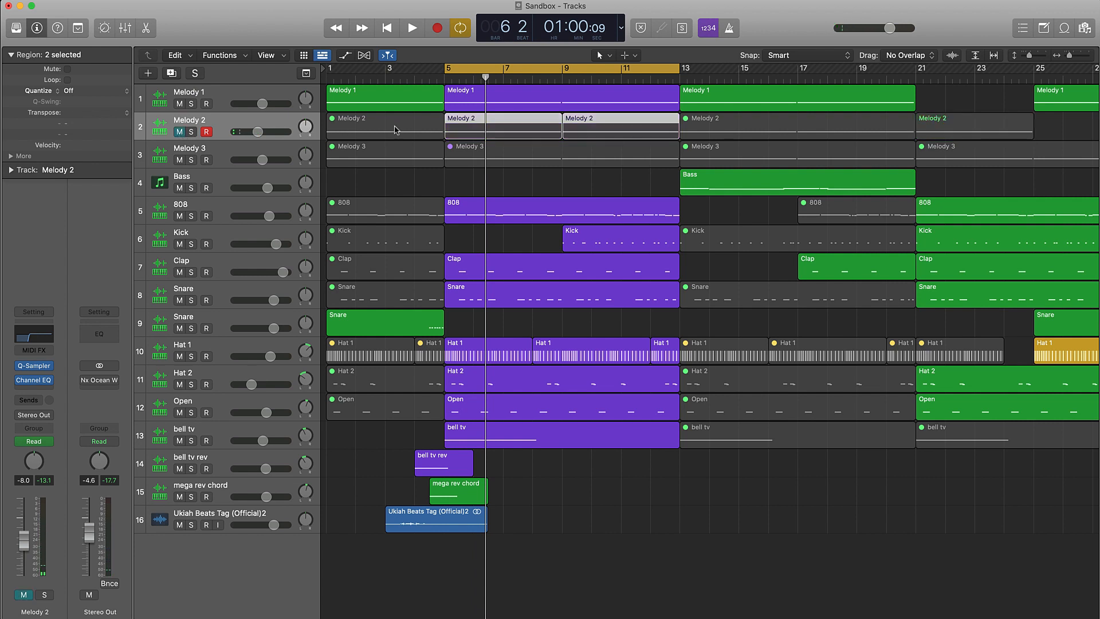
key(space)
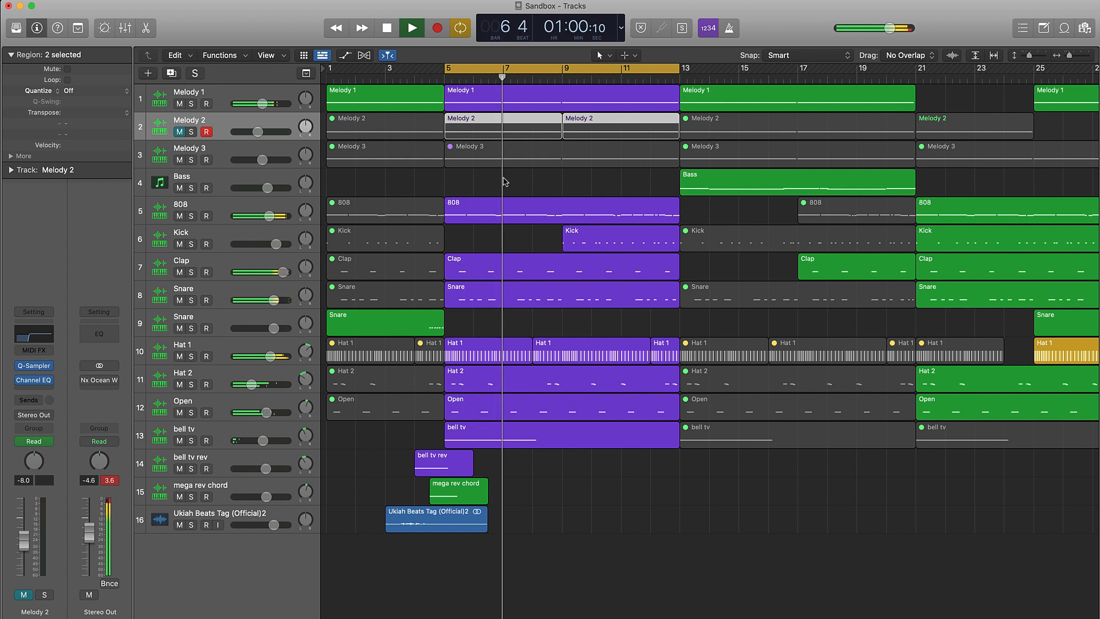
key(space)
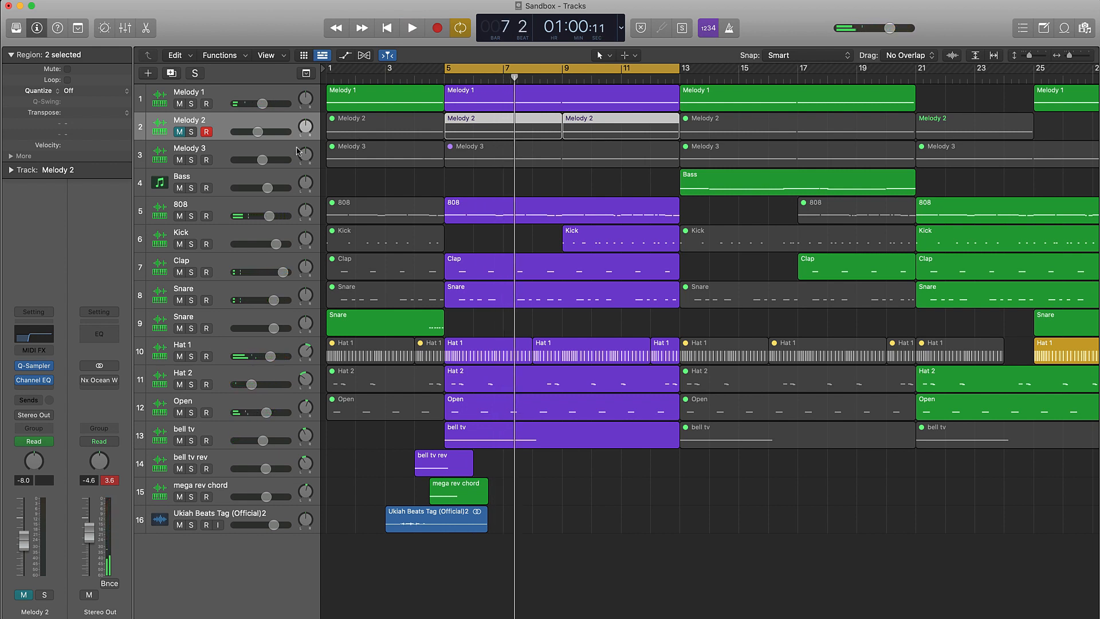
click(180, 132)
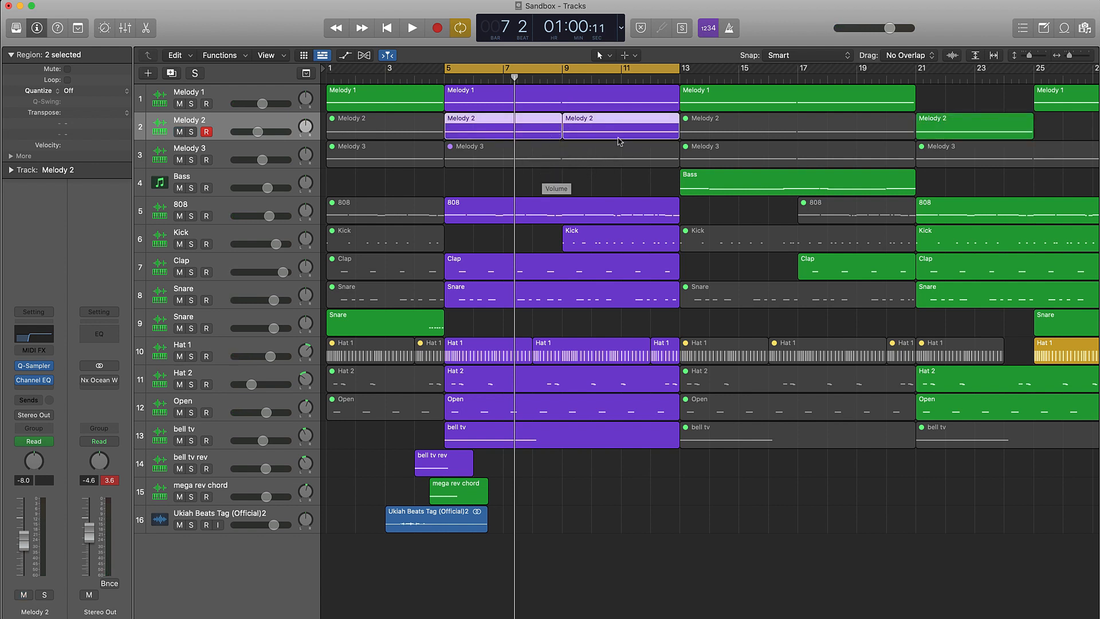
Play the hook from bar 5 with Melody 2 included and deselect its regions.
key(space)
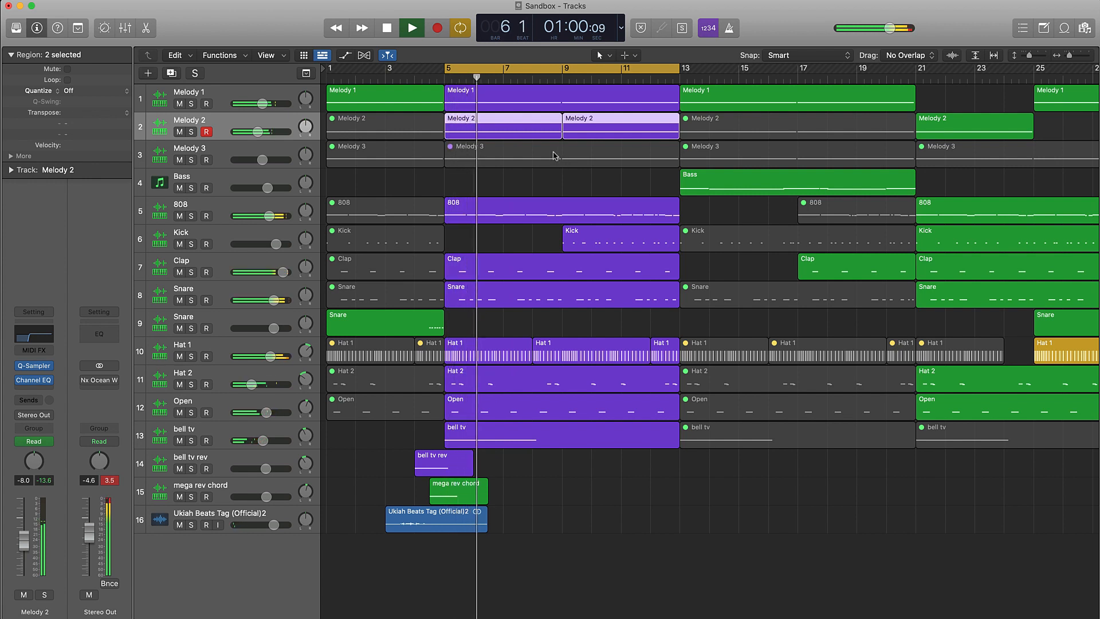
key(space)
click(555, 180)
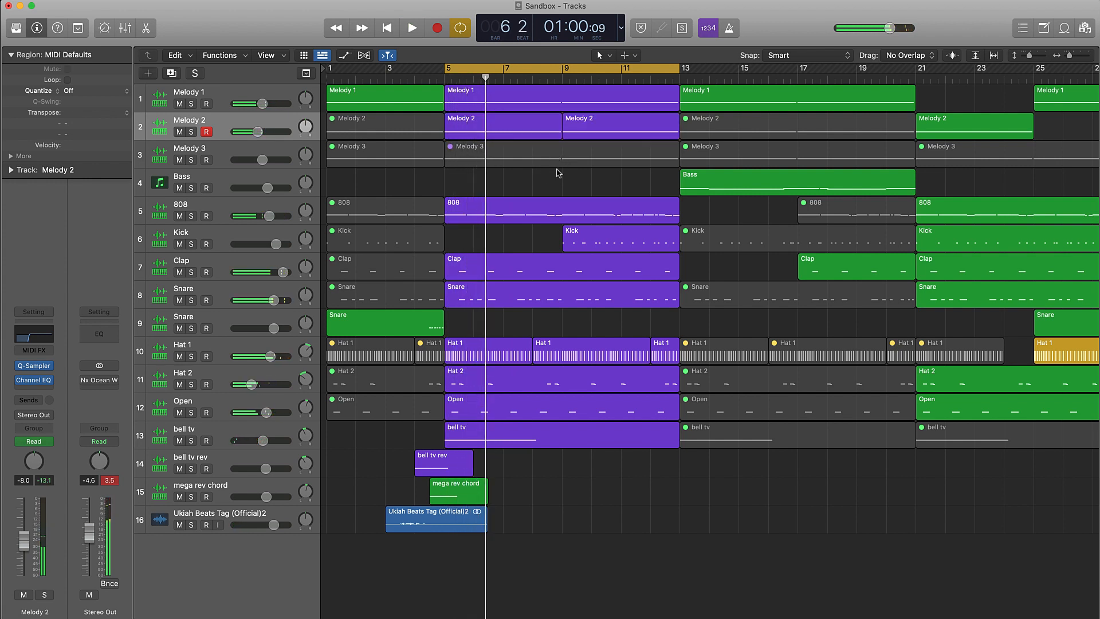
Set the cycle range from bar 13 to bar 21 and place the playhead at bar 17.
click(577, 75)
scroll(584, 79, left, 6)
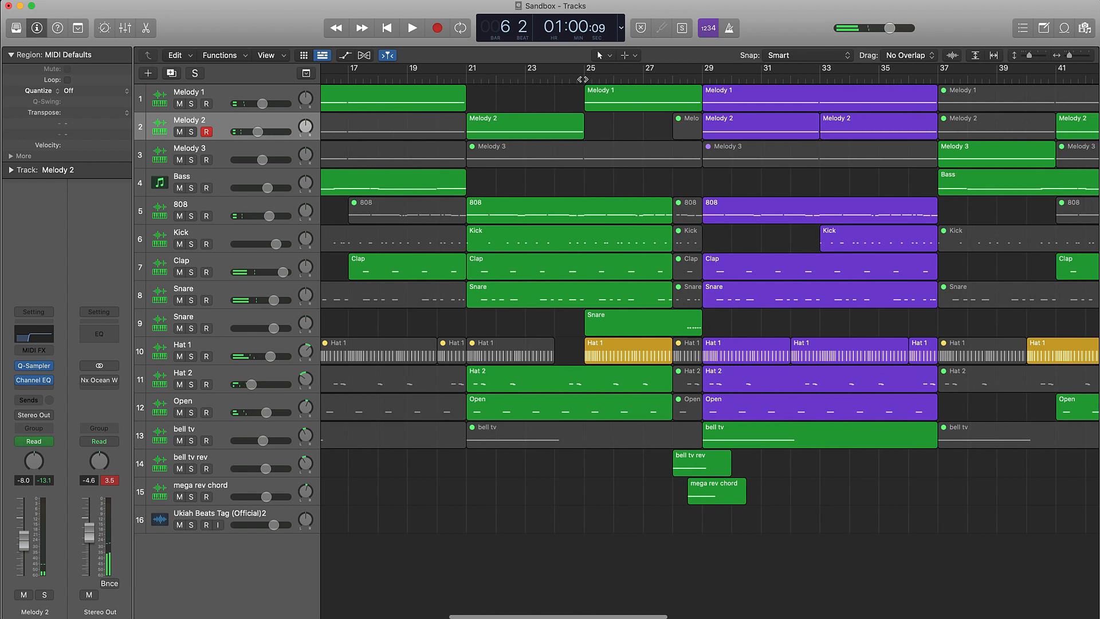
drag(405, 70, 637, 146)
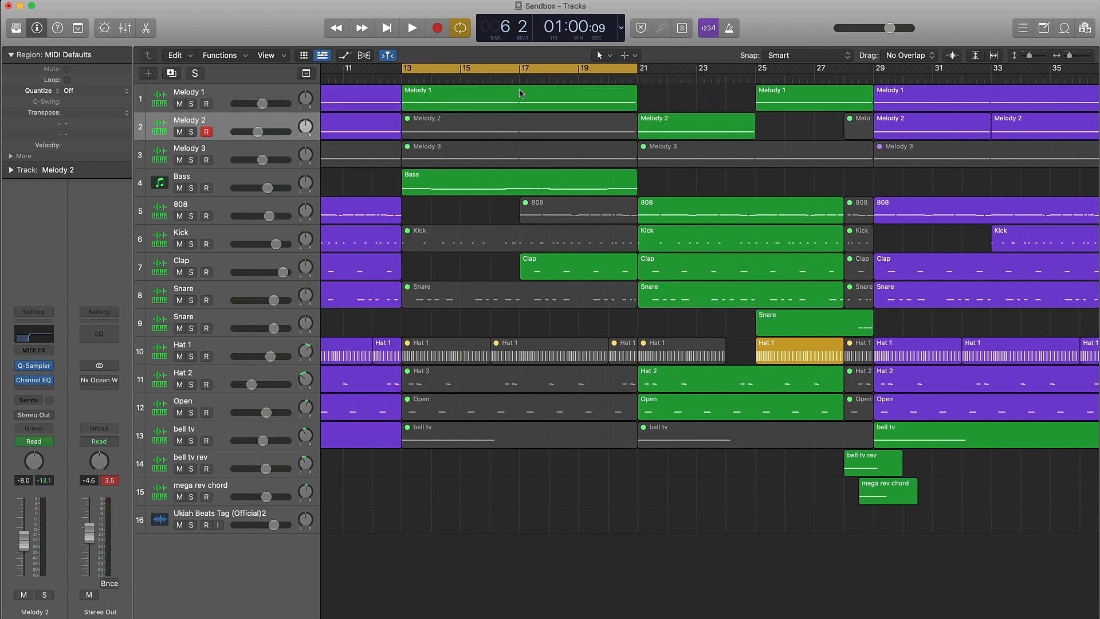
mouse_move(520, 76)
mouse_down()
mouse_move(380, 89)
mouse_move(638, 100)
mouse_move(489, 97)
mouse_move(519, 96)
mouse_up()
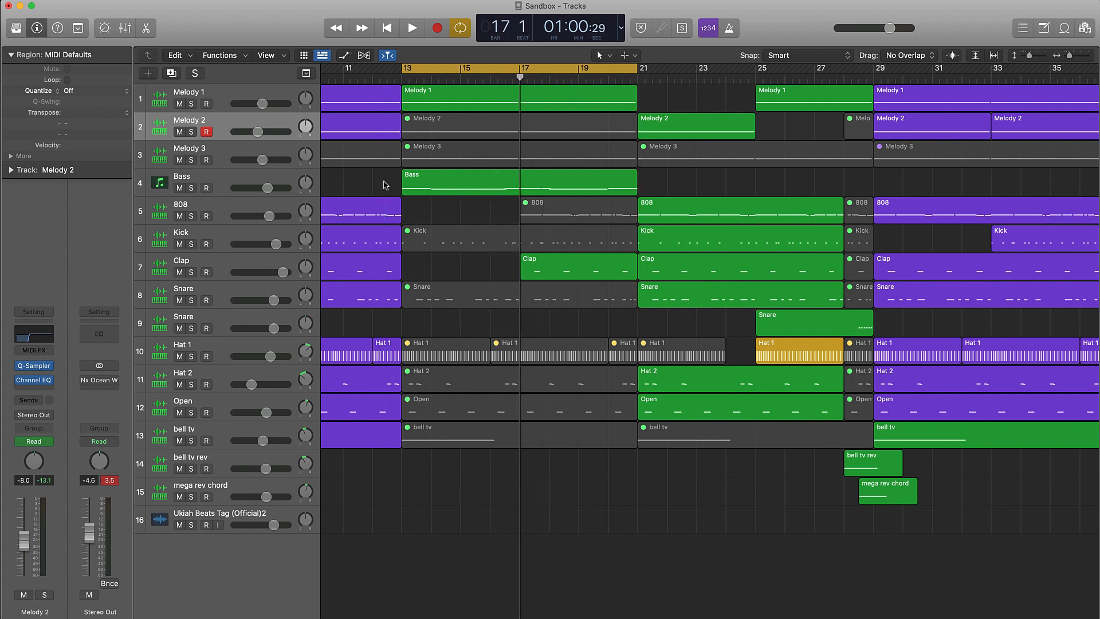
Select the Bass track and check its Octave Deluxe instrument's preset and settings.
click(246, 179)
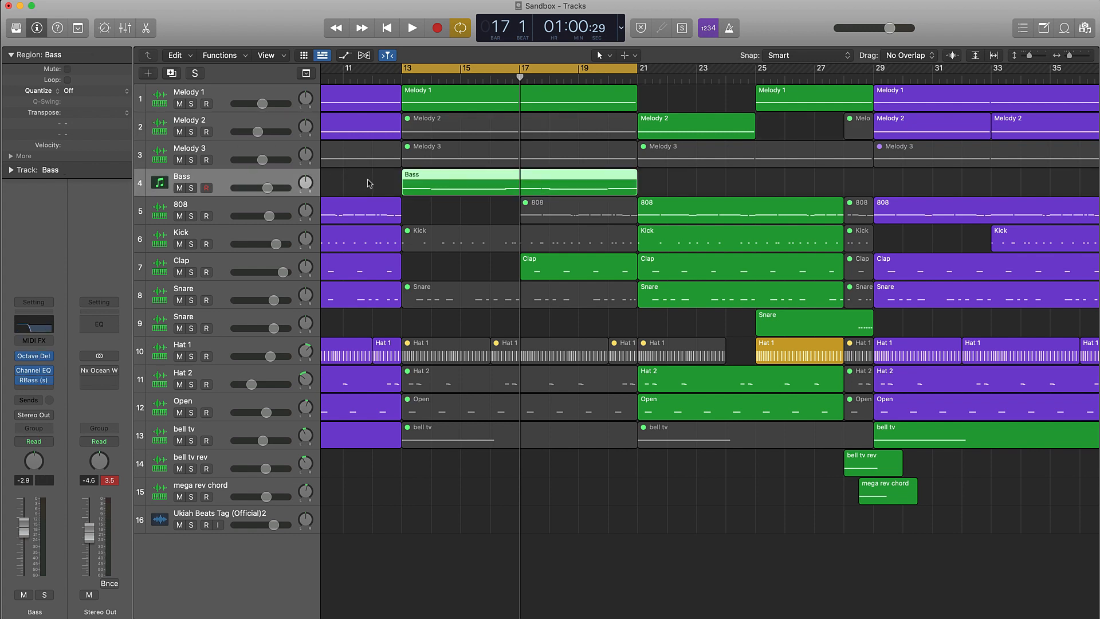
scroll(370, 183, left, 6)
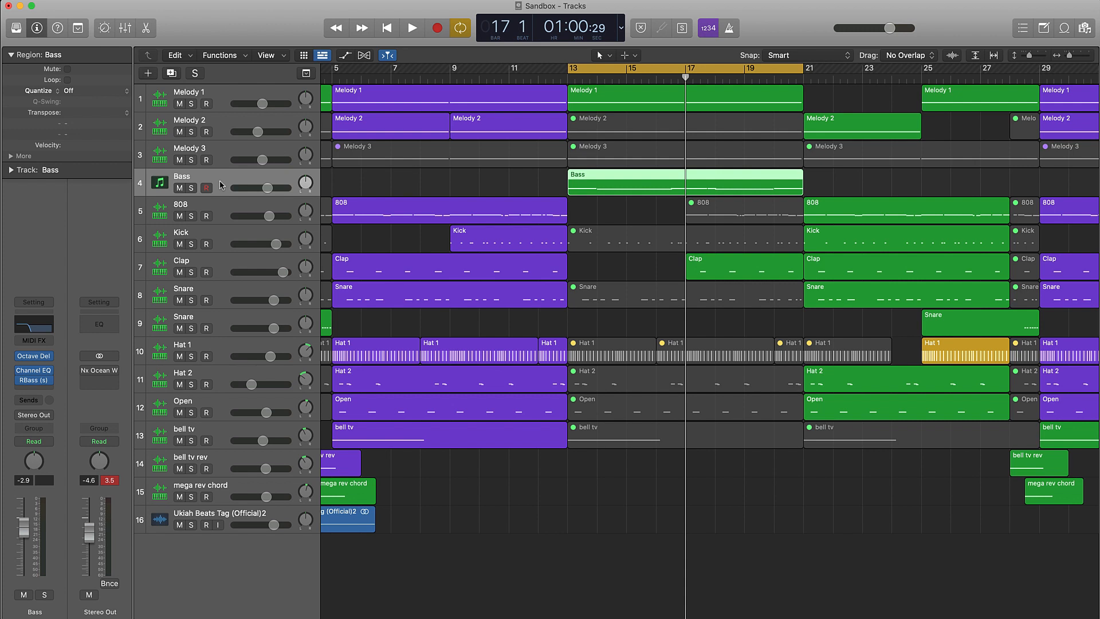
click(41, 359)
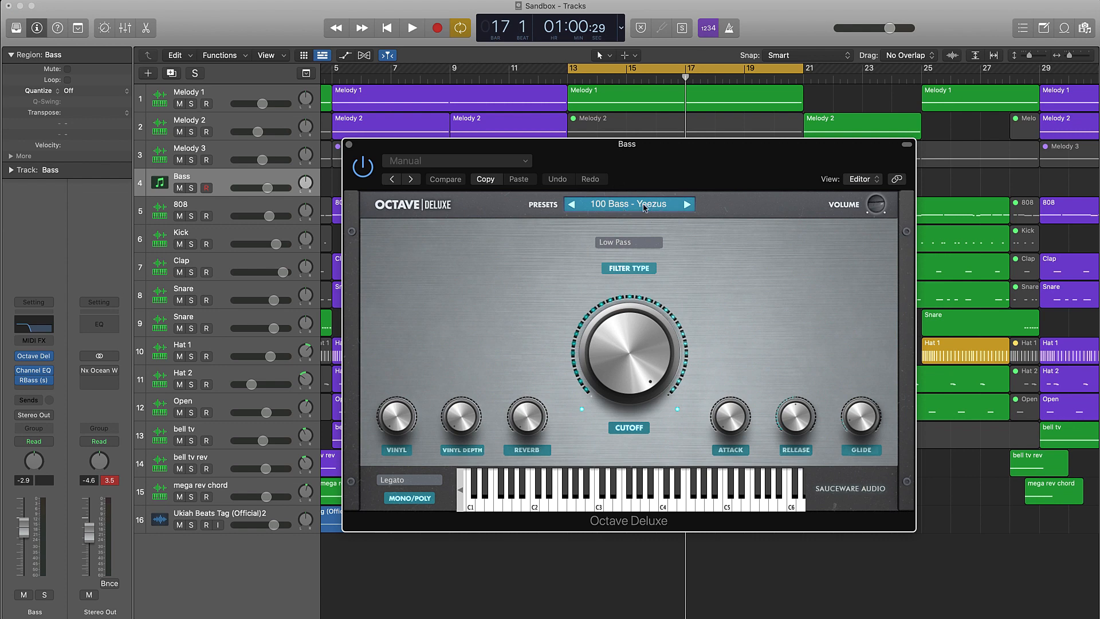
click(349, 145)
Check the Bass track's Channel EQ and RBass settings, and play the section from bar 13.
click(41, 330)
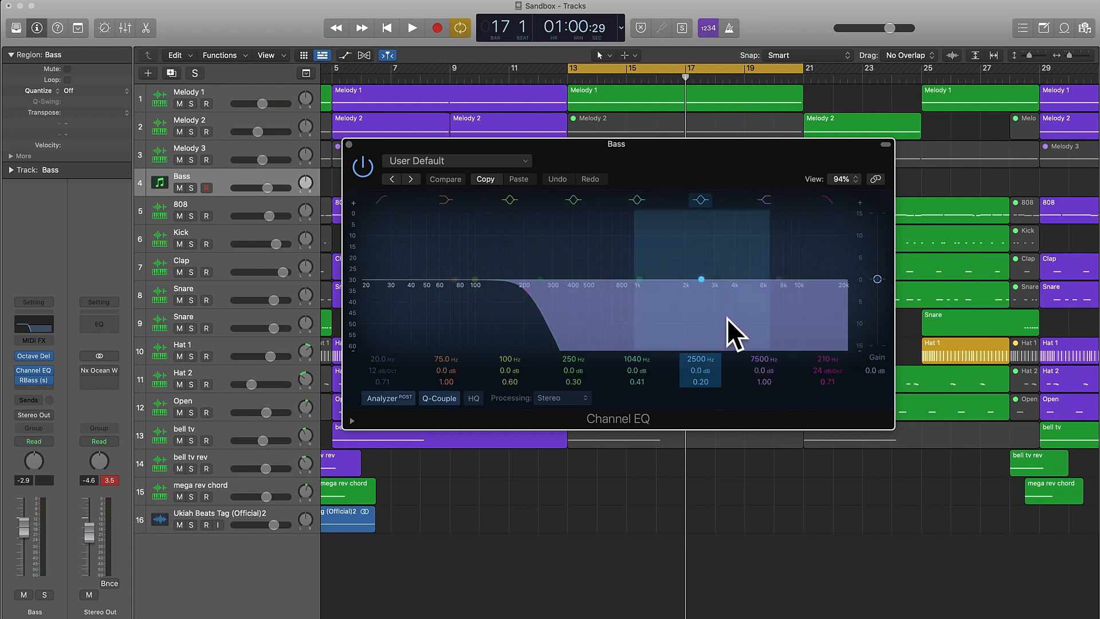
click(349, 145)
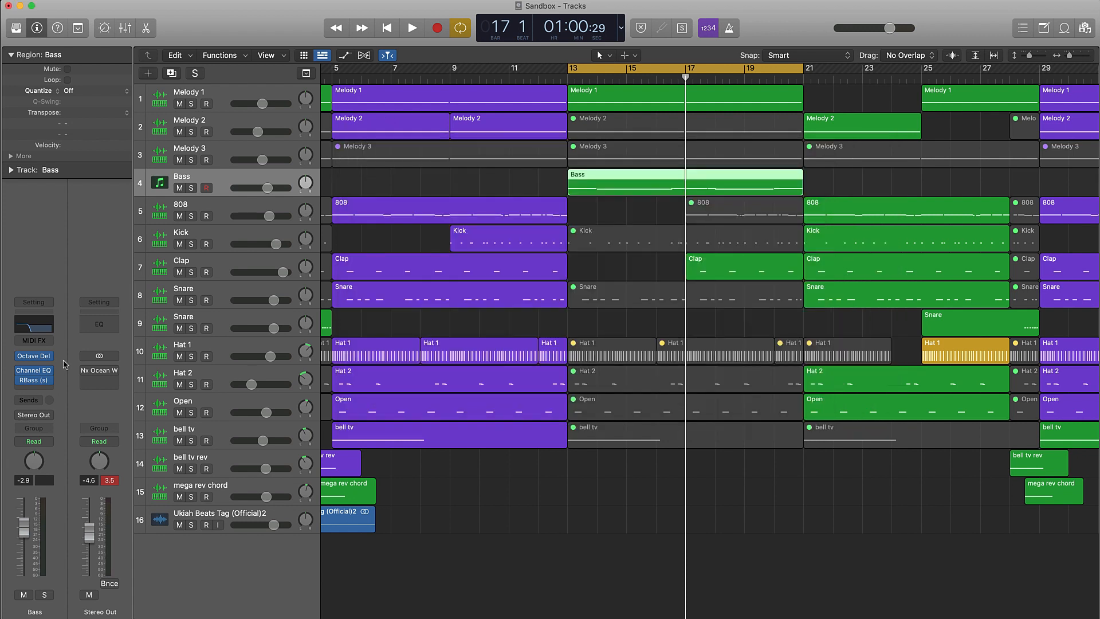
click(36, 380)
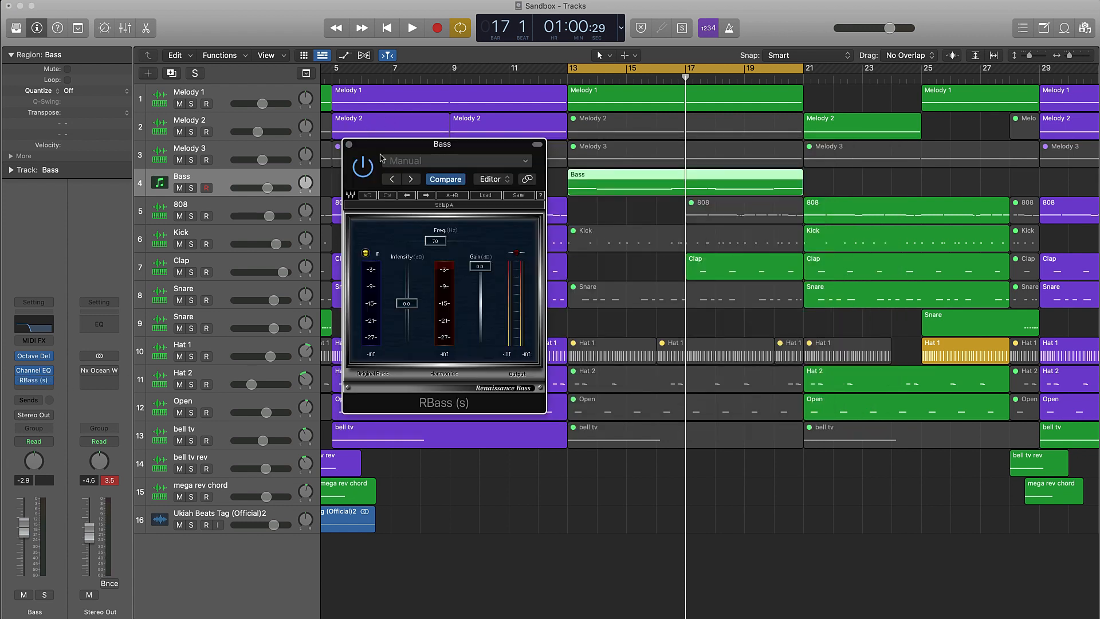
click(349, 144)
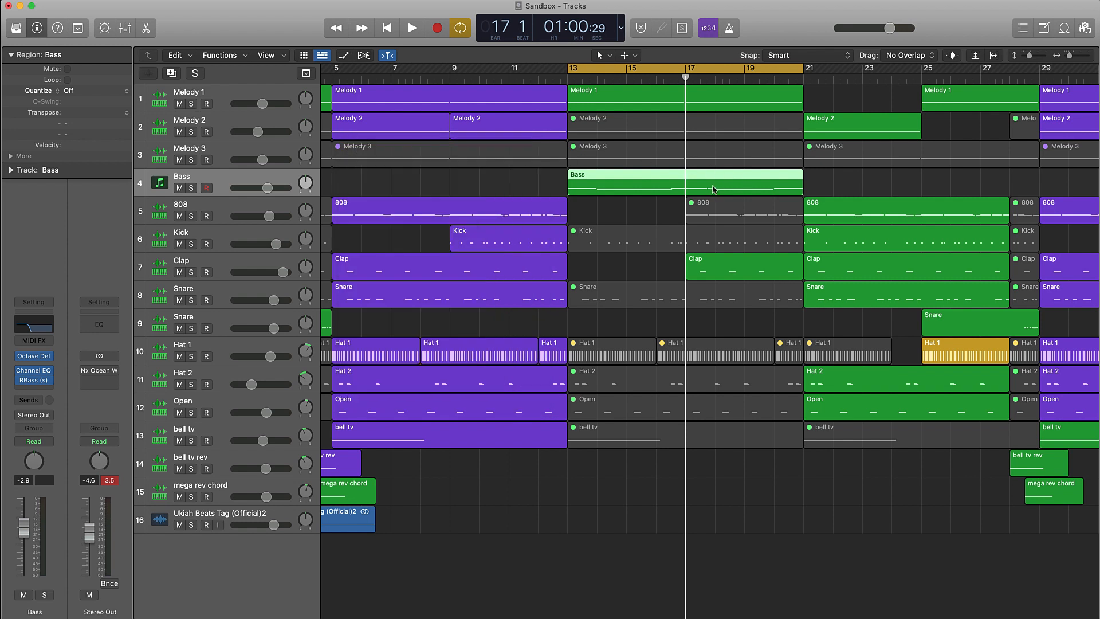
key(space)
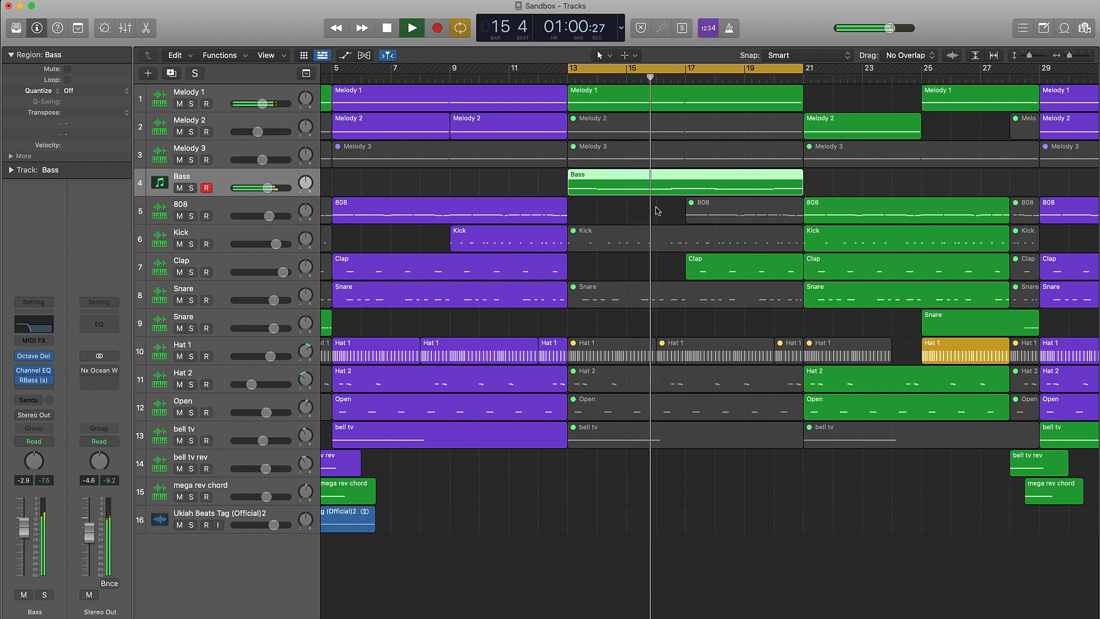
key(space)
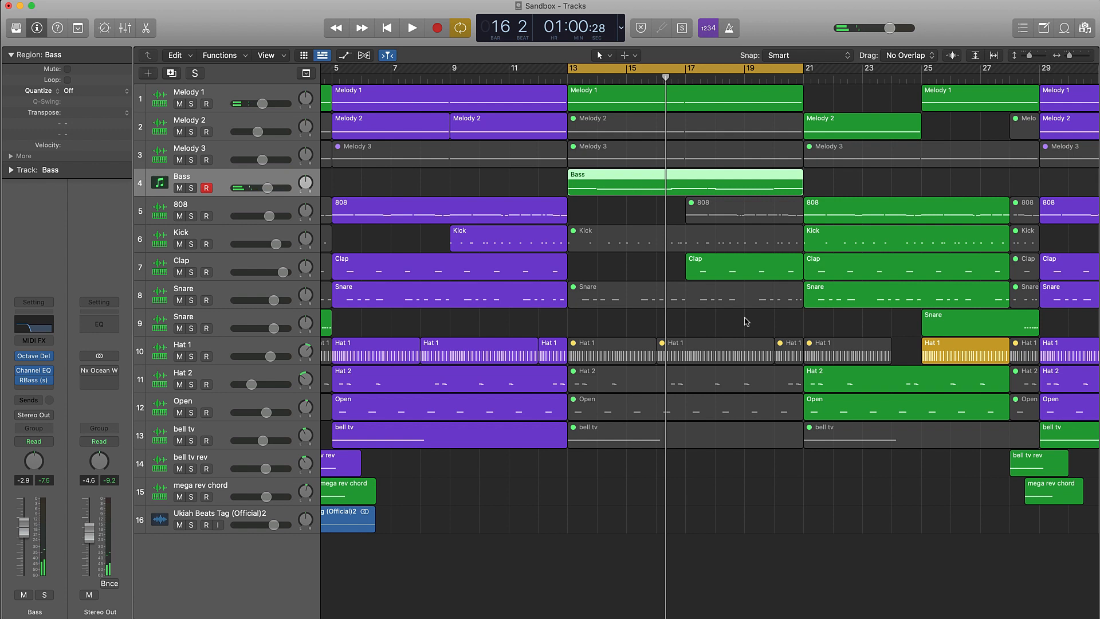
Move the cycle range to bars 21 to 29 and deselect the Bass region.
scroll(749, 319, right, 3)
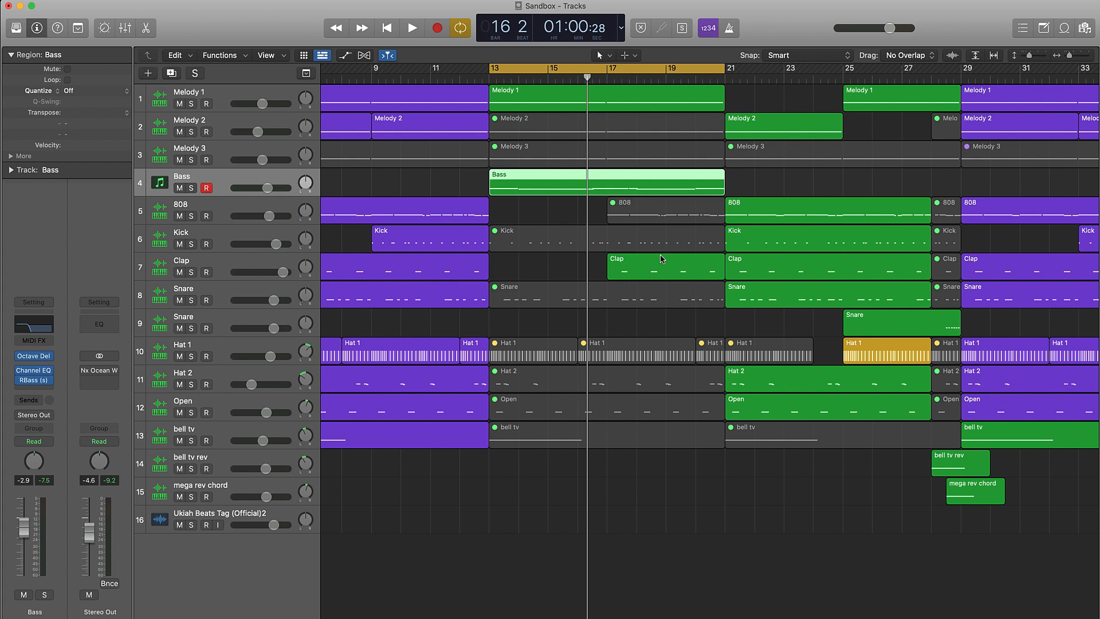
drag(539, 69, 773, 69)
scroll(772, 77, right, 5)
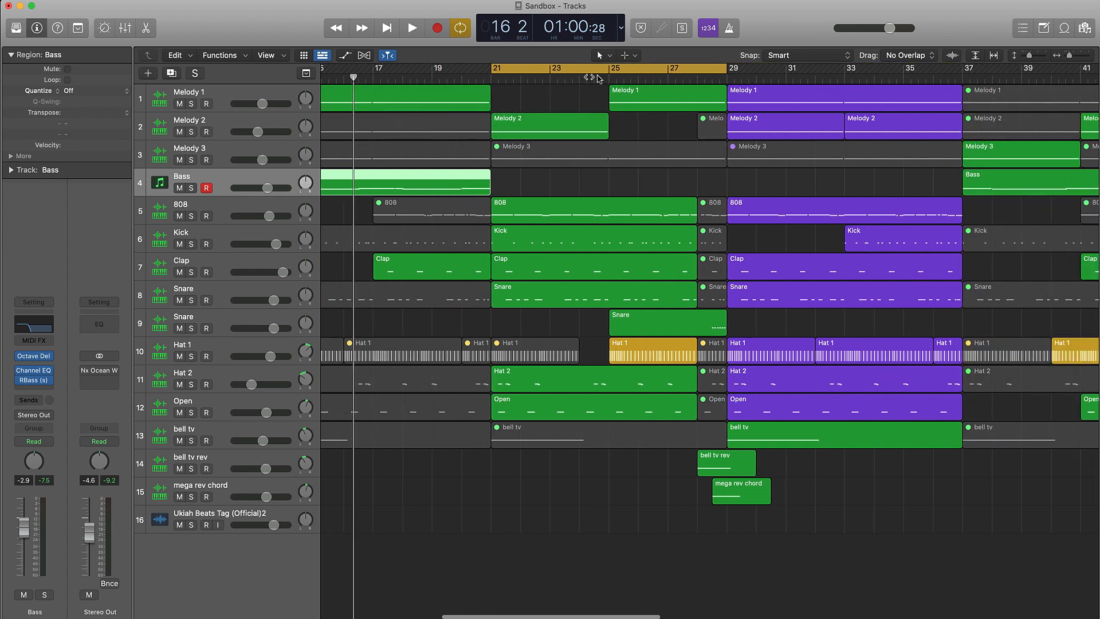
click(518, 102)
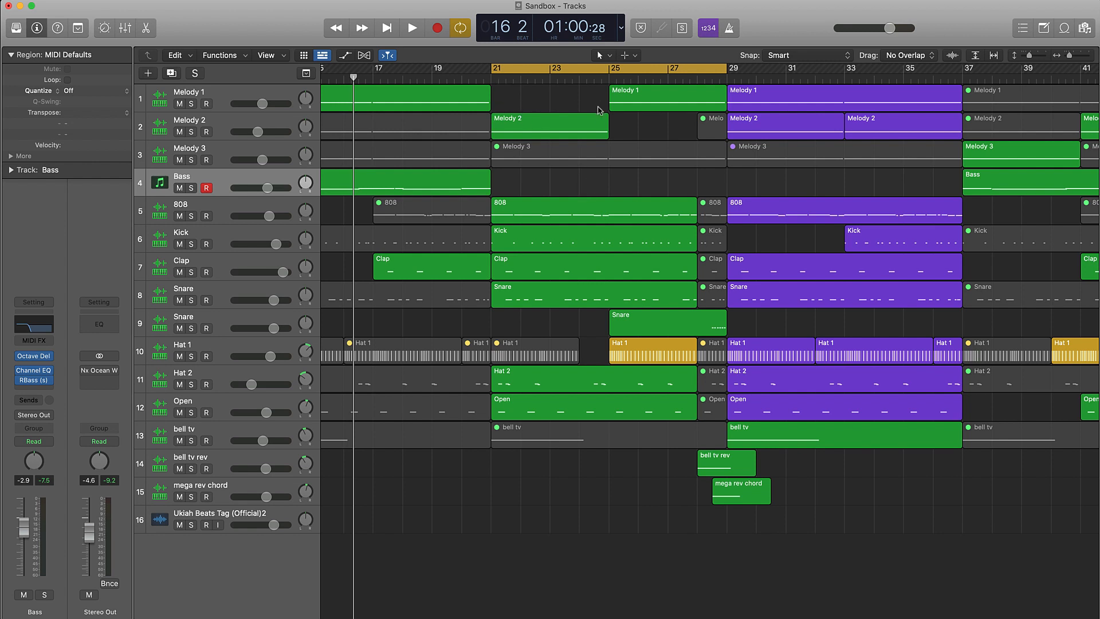
Play the cycled section from bar 21 and place the playhead at bar 28.
scroll(481, 104, left, 3)
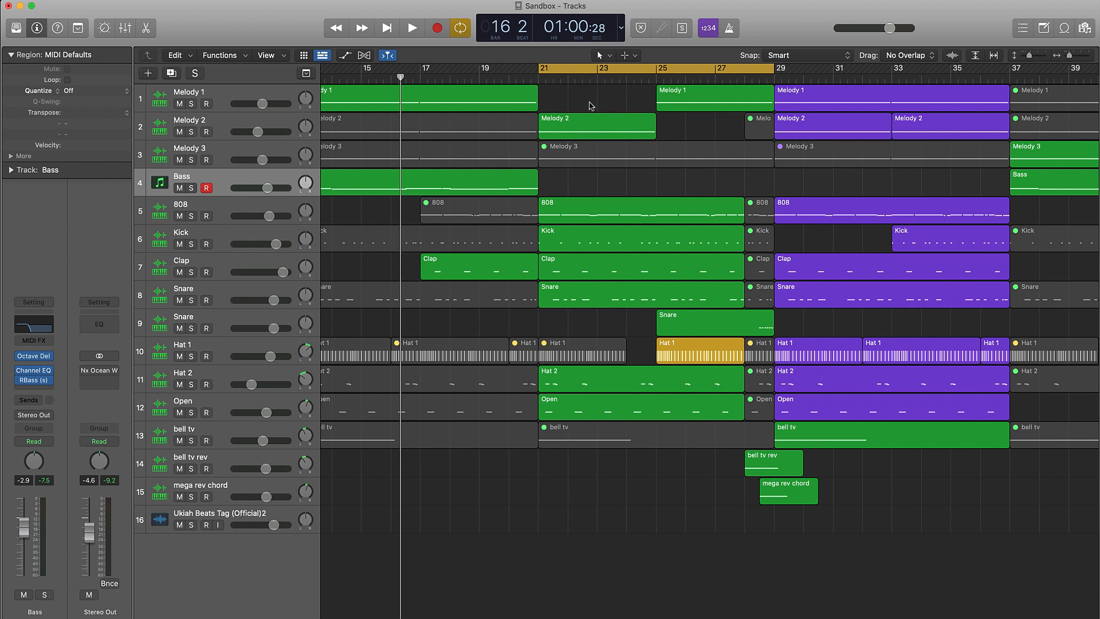
key(space)
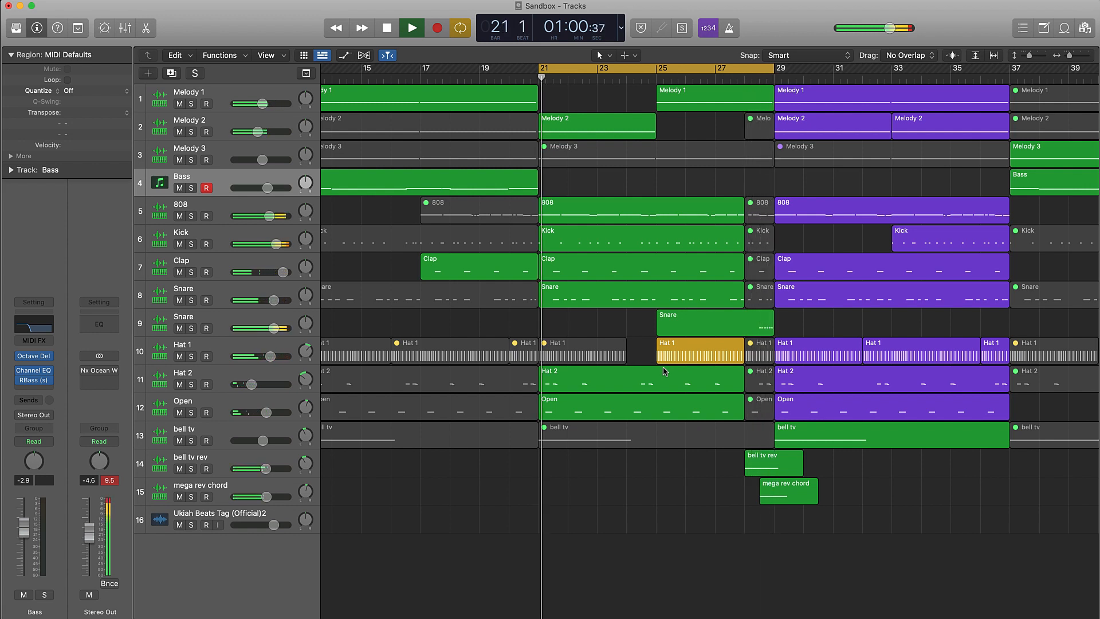
key(space)
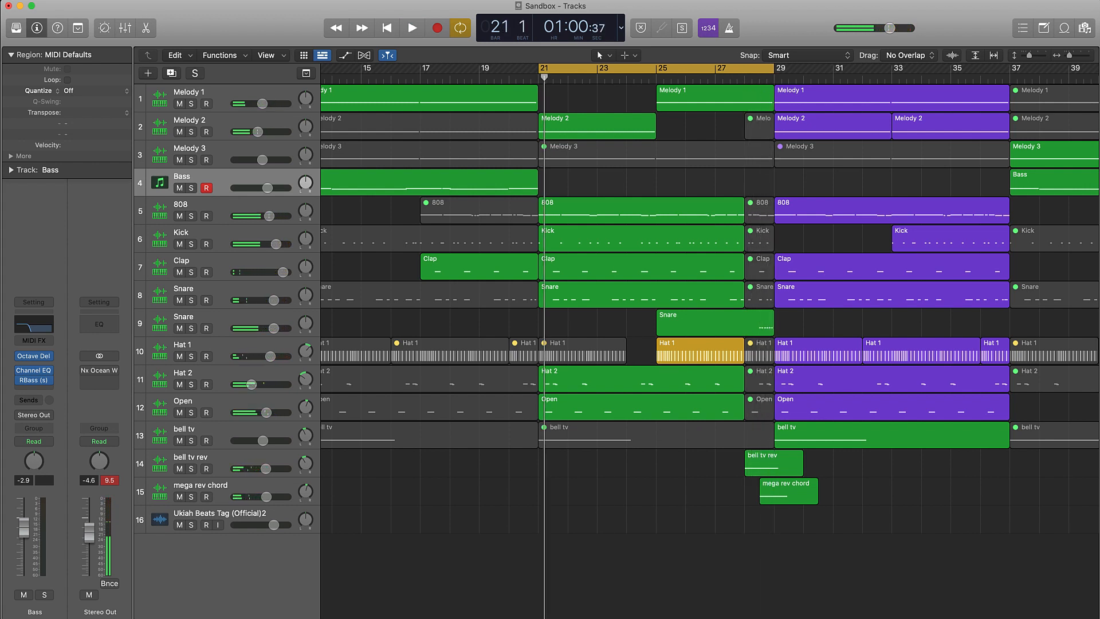
drag(773, 76, 745, 91)
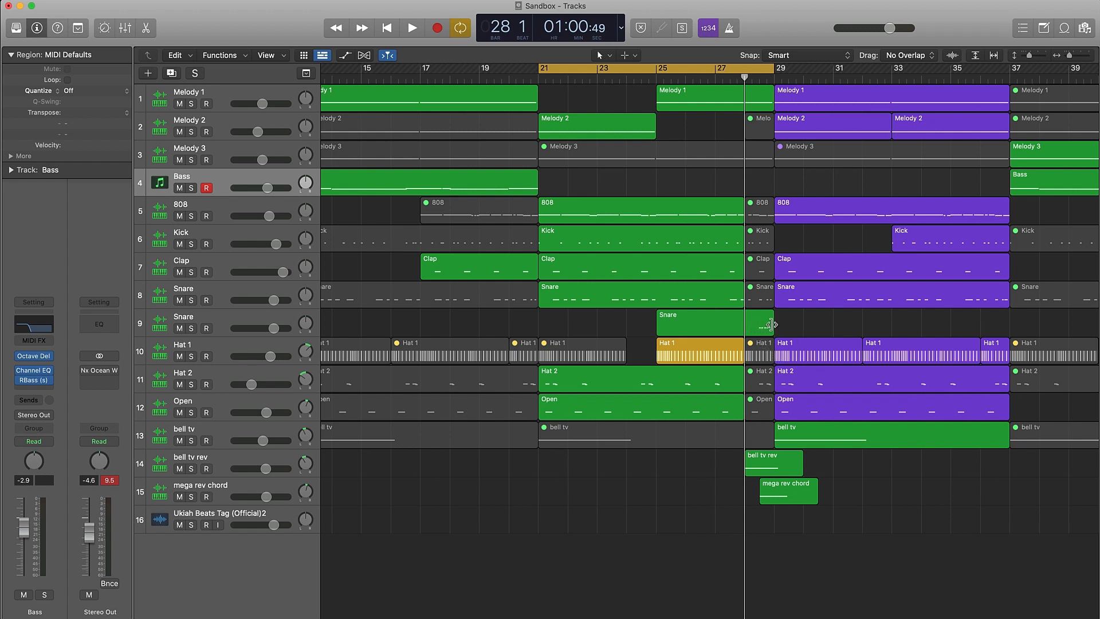
Rename track 9 as Snare Roll and name all regions after their tracks.
double_click(198, 318)
click(229, 314)
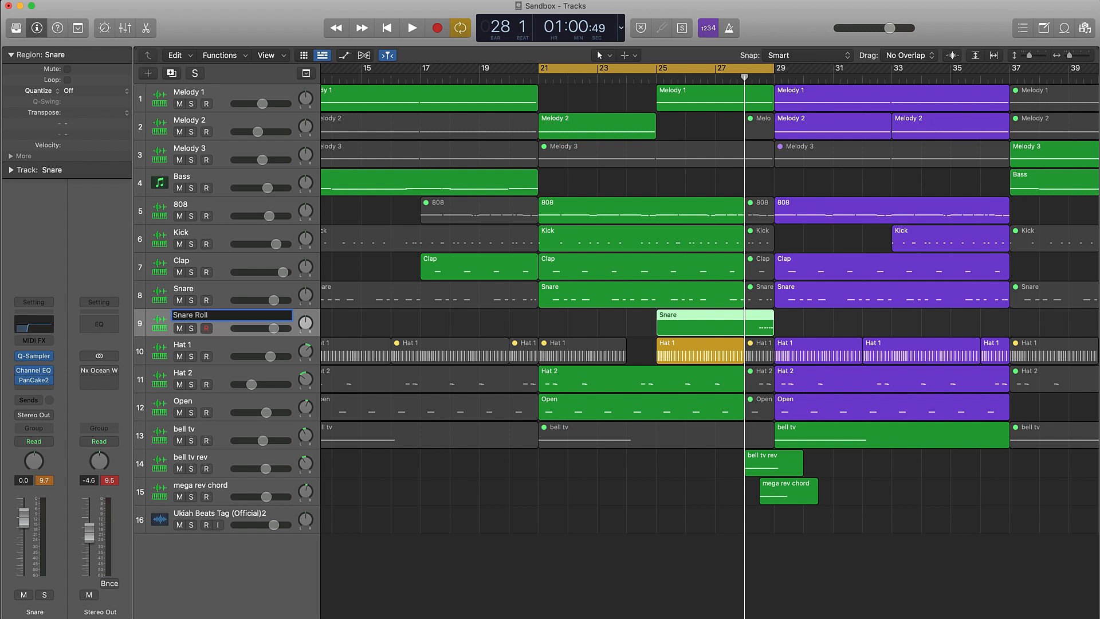
key(Return)
key(super+a)
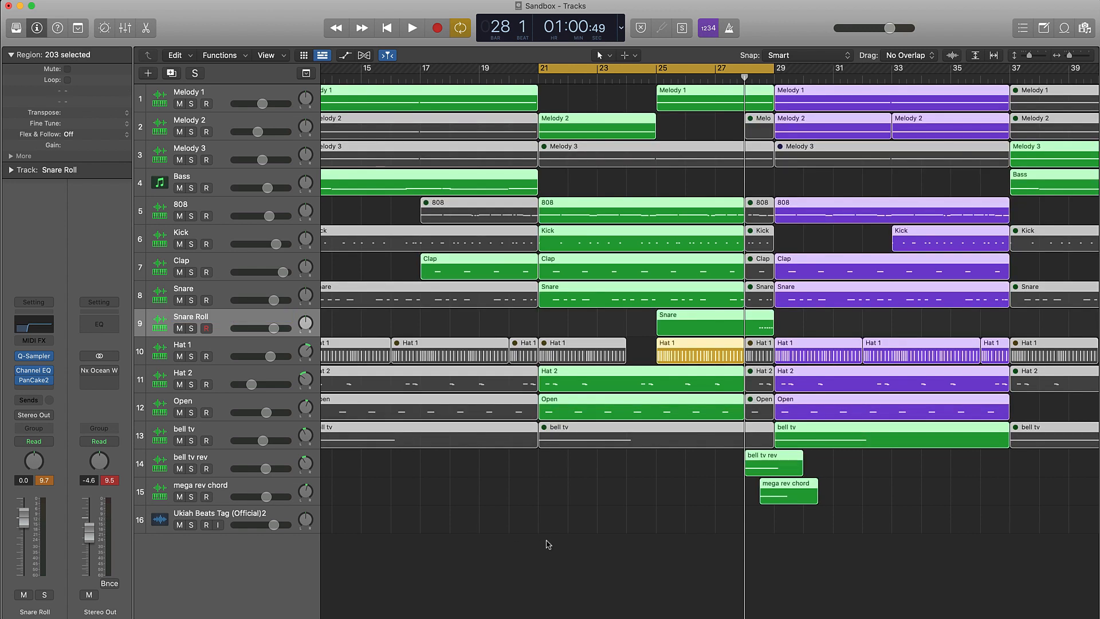
click(665, 480)
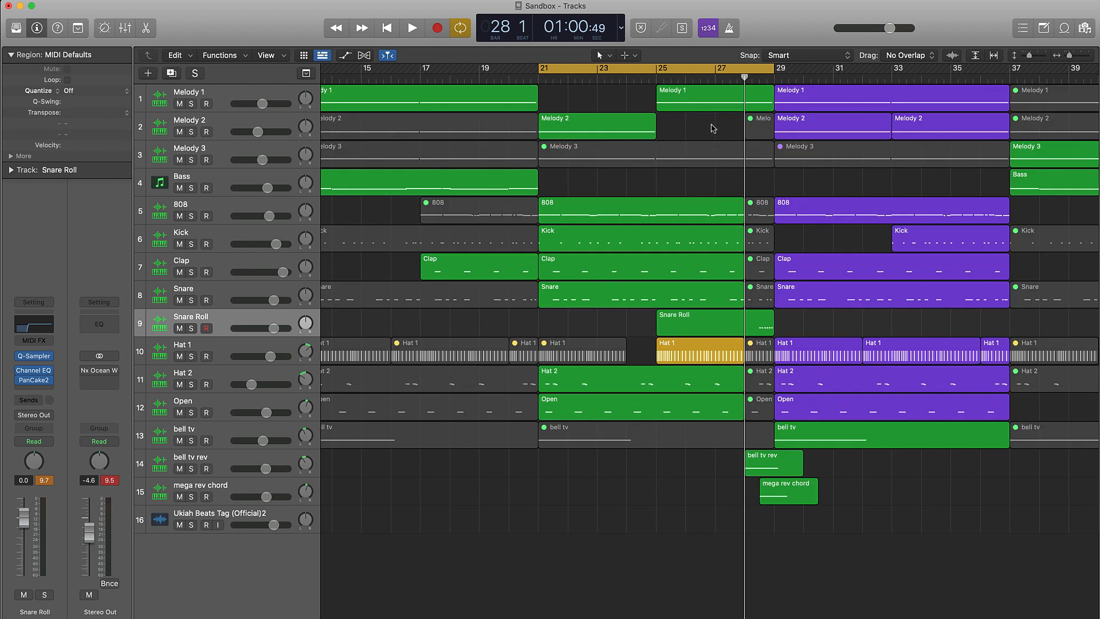
Move the cycle range to the second hook, bars 29 to 37, with the whole arrangement in view.
drag(605, 71, 842, 72)
scroll(897, 126, right, 5)
scroll(776, 149, down, 5)
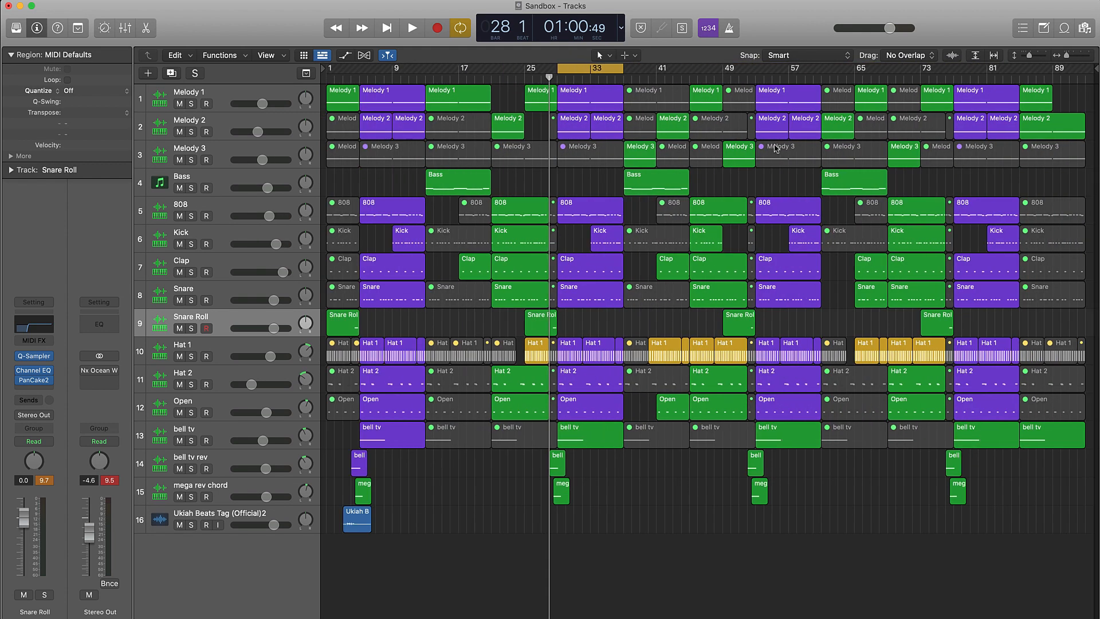
Move the cycle range to the section after the second hook, bars 37 to 45.
scroll(776, 148, down, 3)
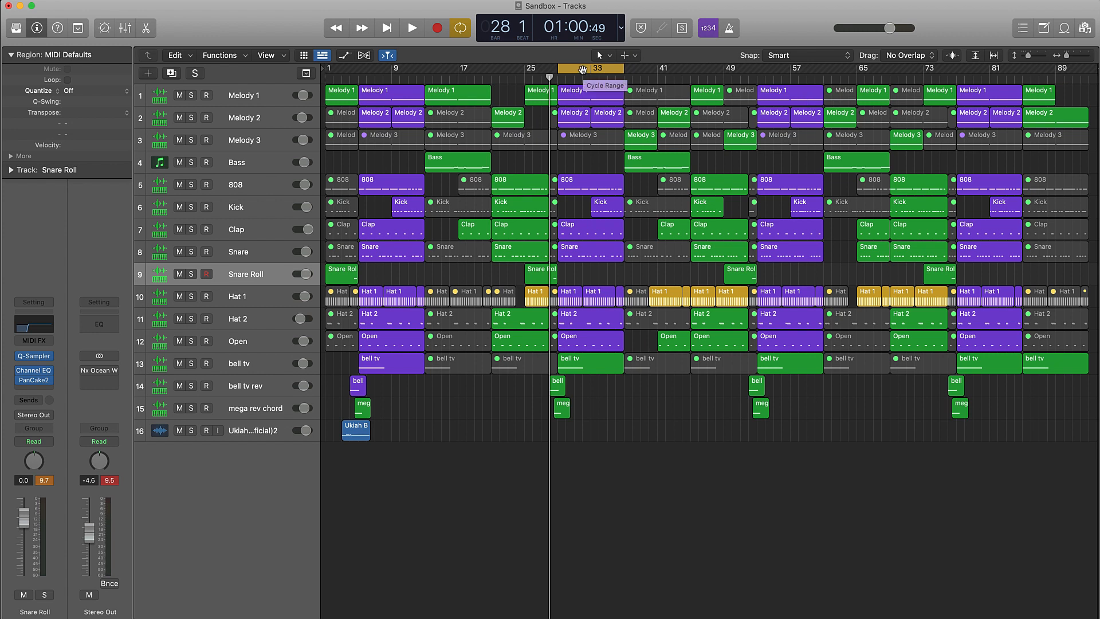
drag(582, 69, 648, 70)
scroll(651, 117, right, 1)
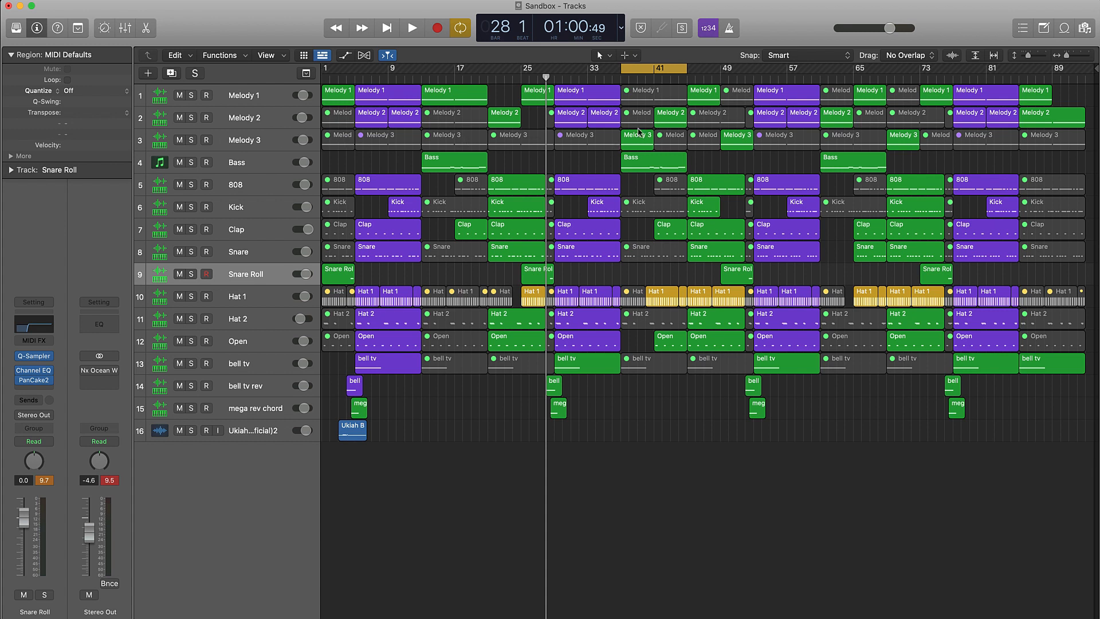
Check the HalfTime plug-in on the Melody 3 track, and select the Bass track with no regions selected.
click(251, 142)
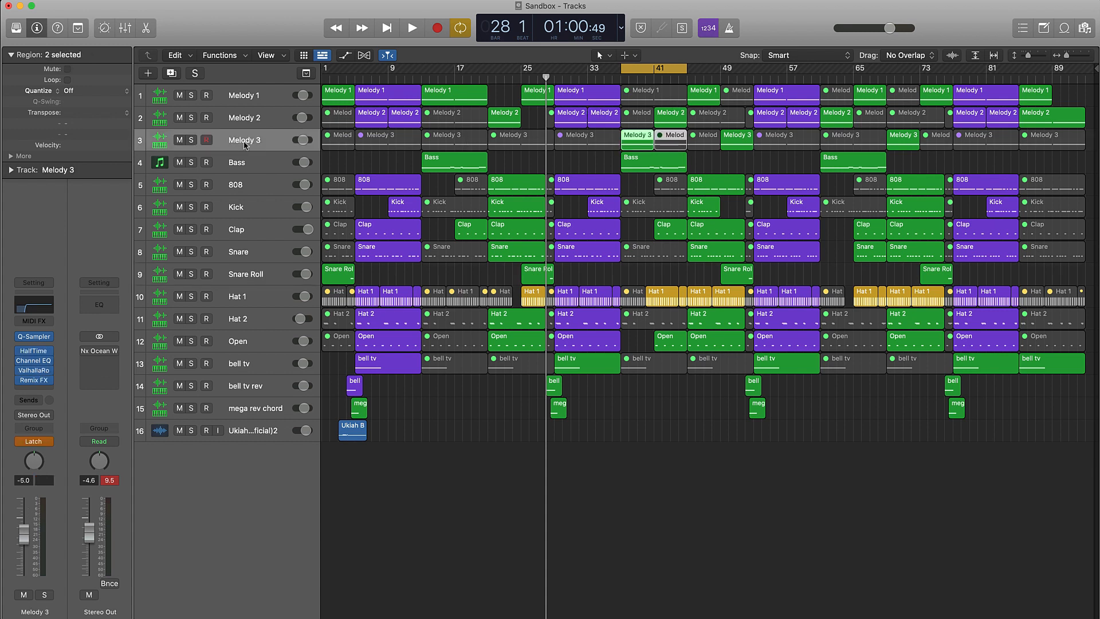
click(33, 351)
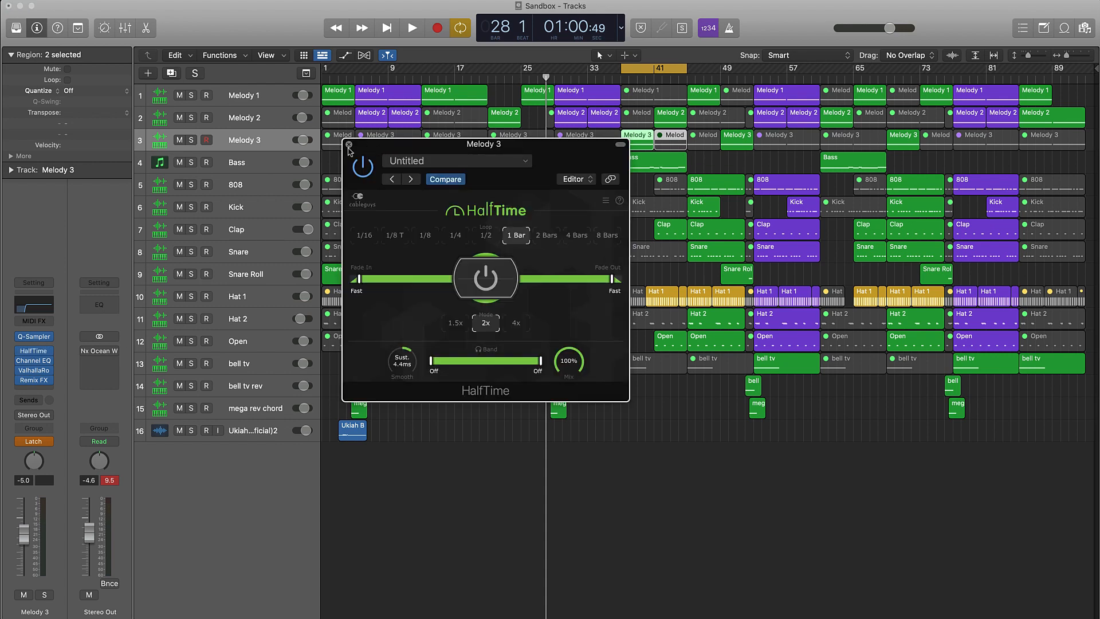
click(349, 146)
click(549, 163)
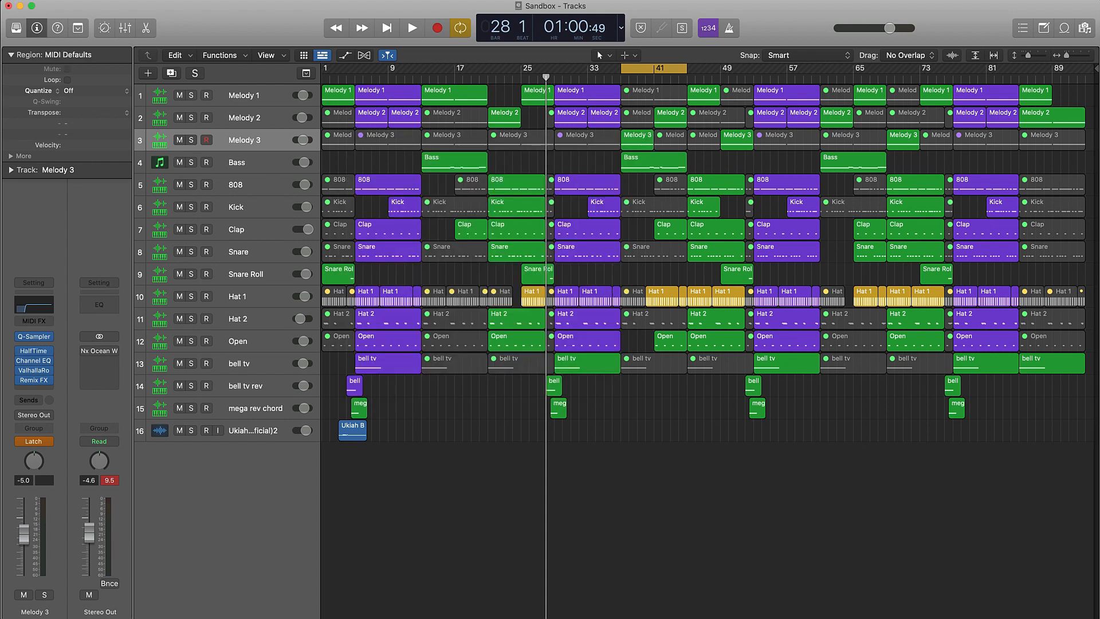
click(274, 170)
click(601, 164)
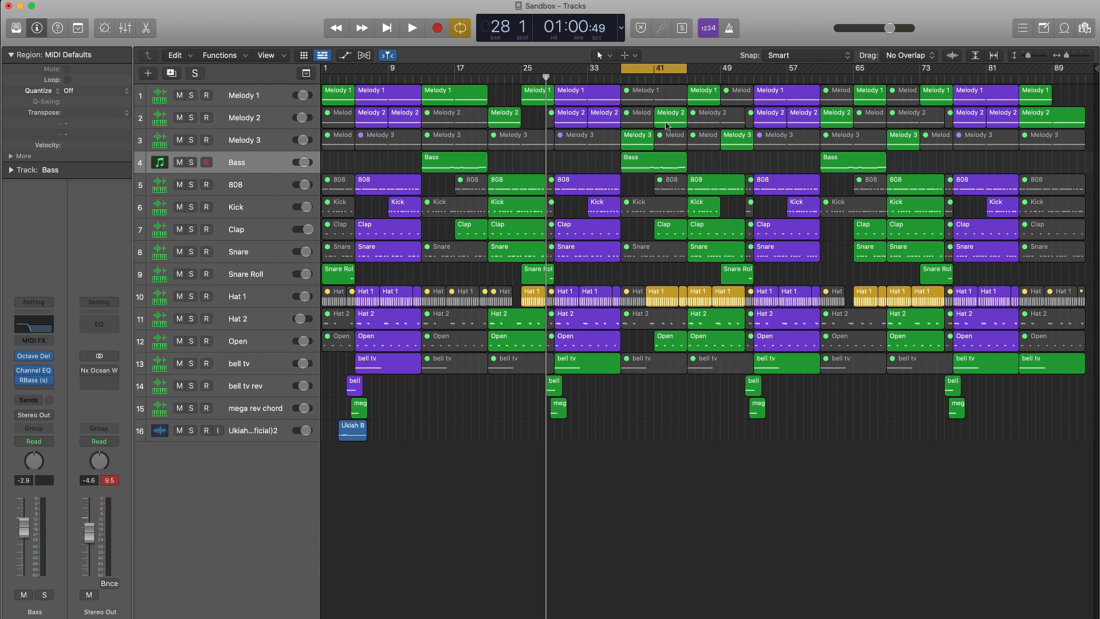
Audition the cycled section from bar 37 in two passes, pausing before the clap and open hat enter.
key(space)
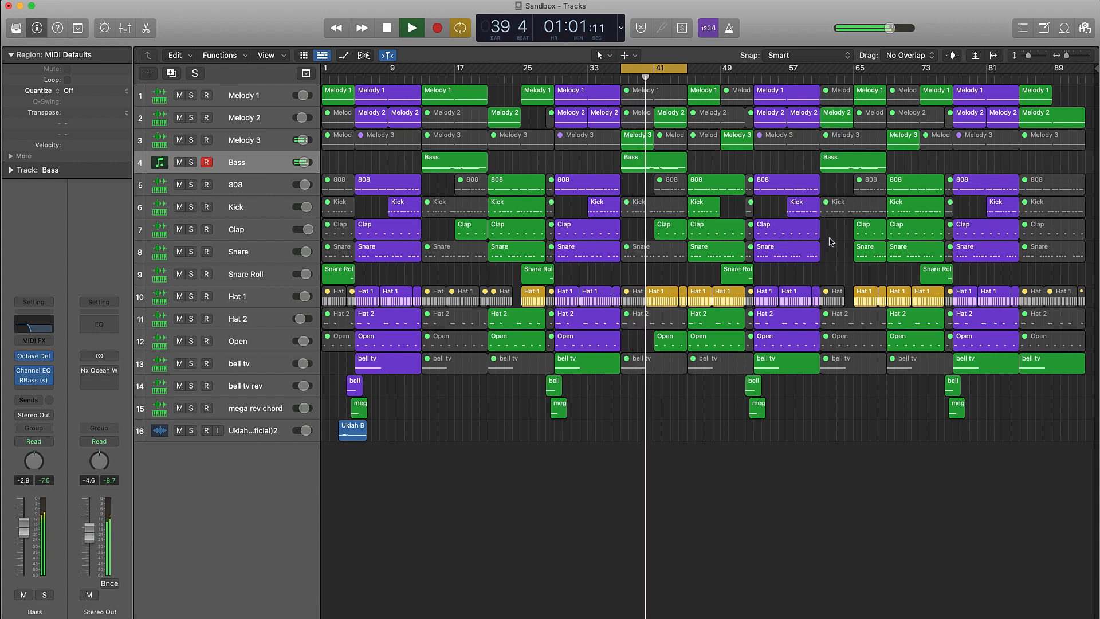
key(space)
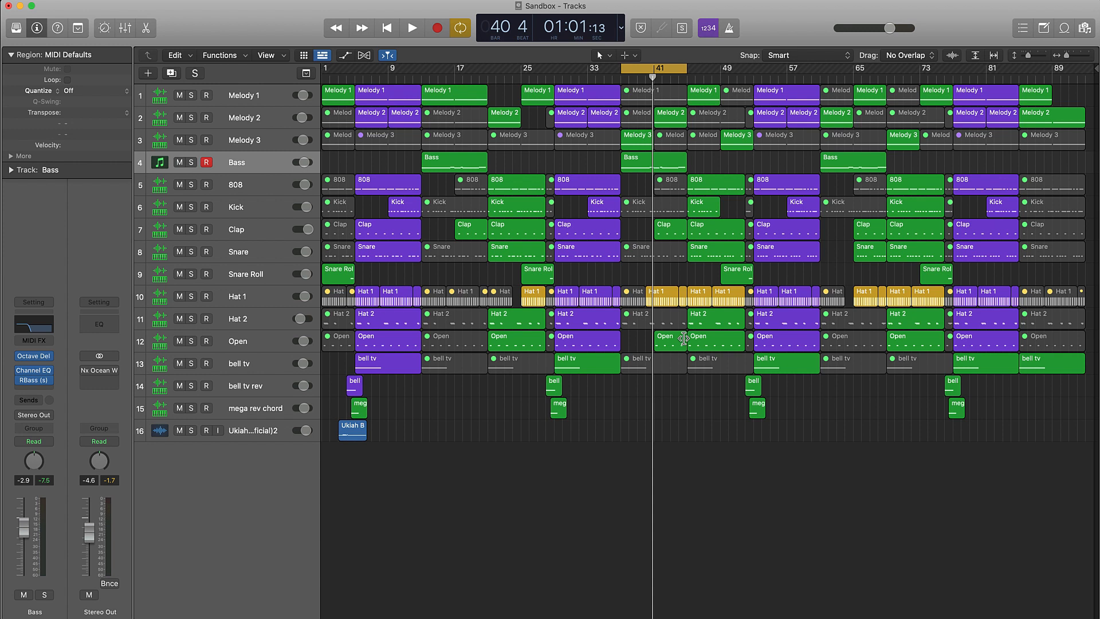
key(space)
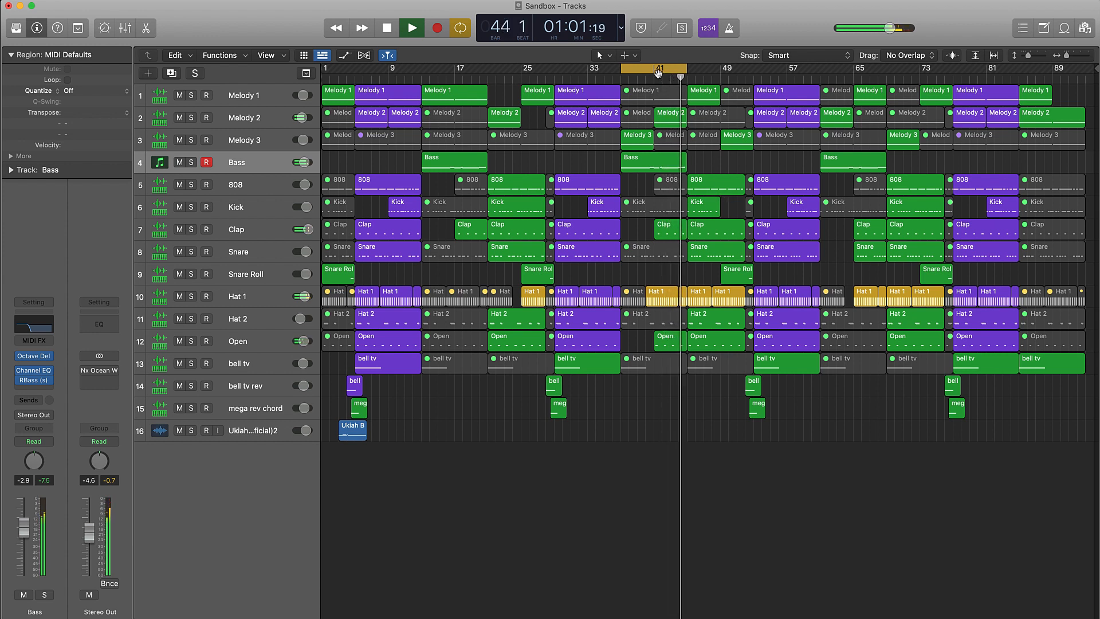
key(space)
Move the cycle range to the following verse section, bars 45 to 53.
click(659, 72)
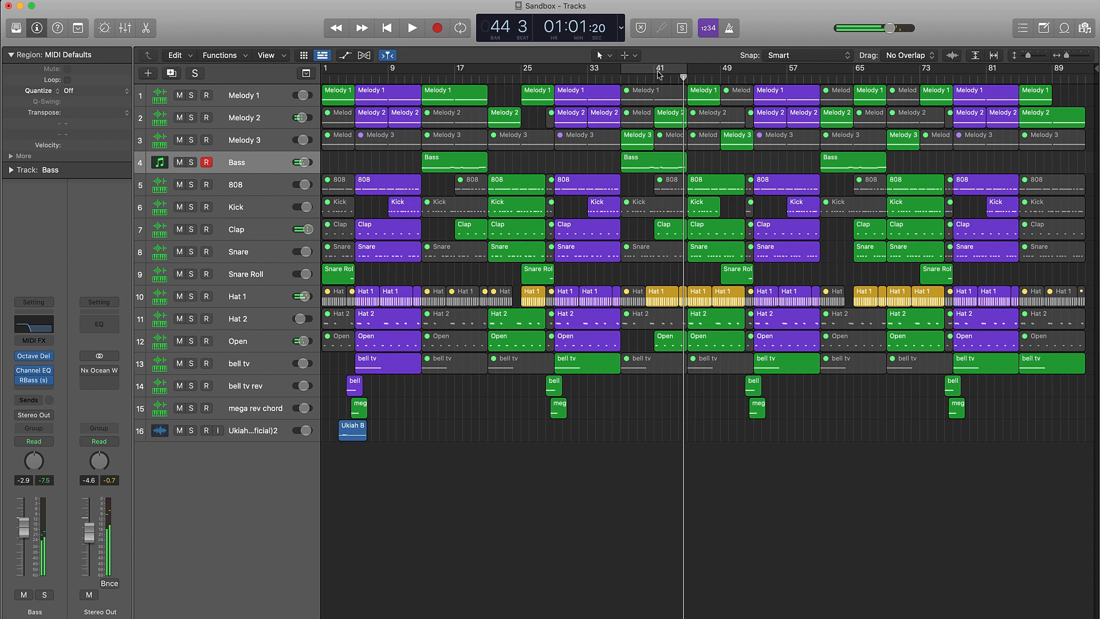
click(659, 73)
drag(655, 71, 718, 70)
scroll(744, 173, right, 1)
scroll(744, 172, left, 1)
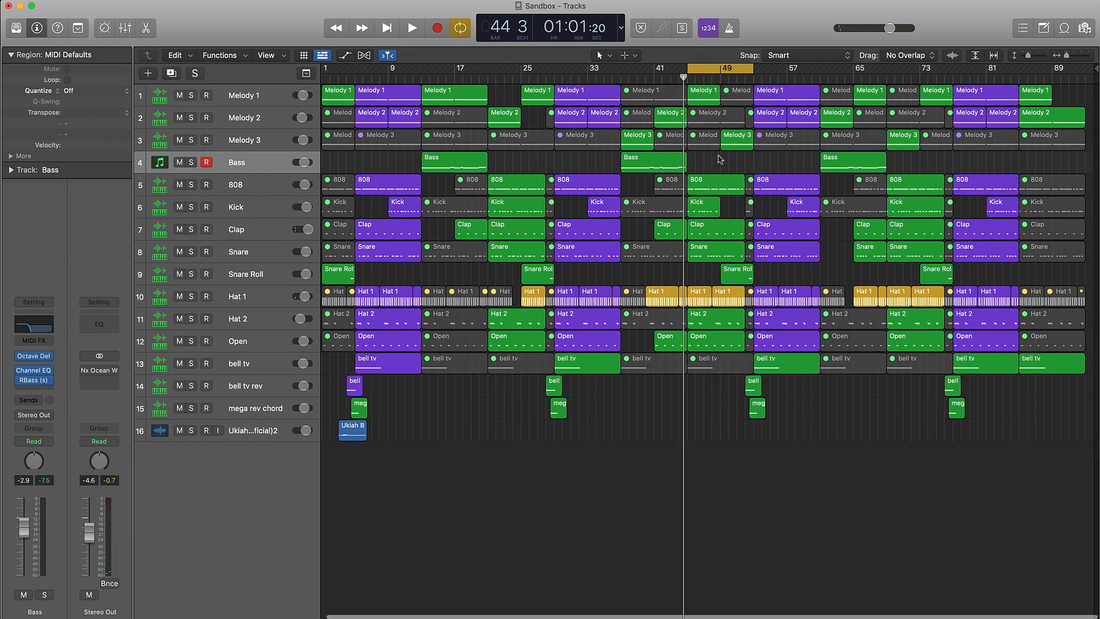
Examine the regions of the cycled section up close and place the playhead at bar 52.
scroll(720, 157, up, 6)
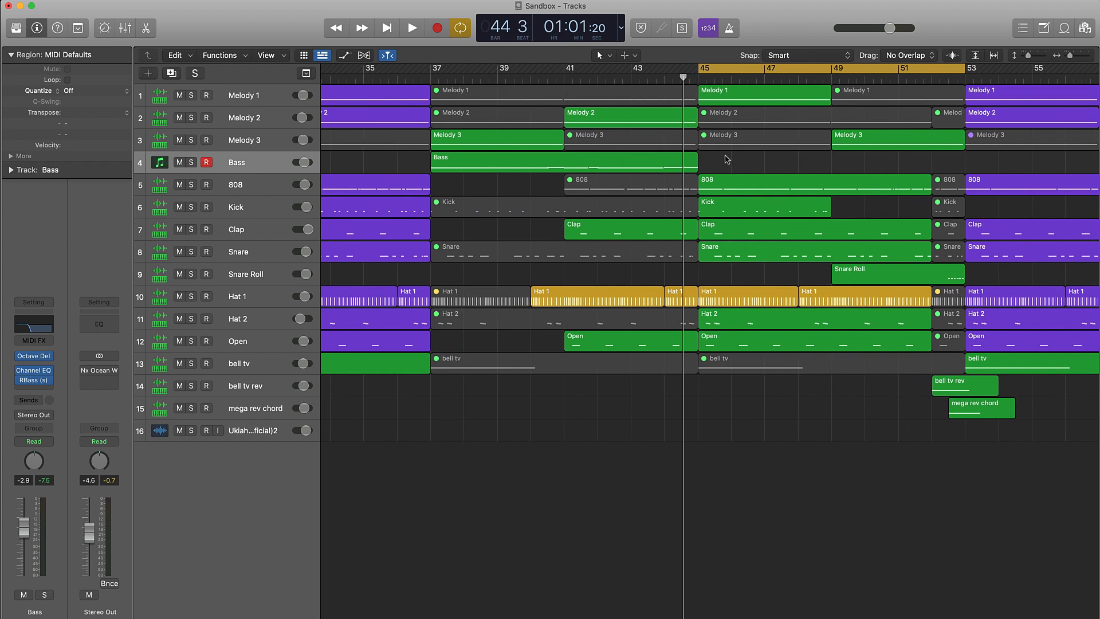
scroll(727, 159, right, 5)
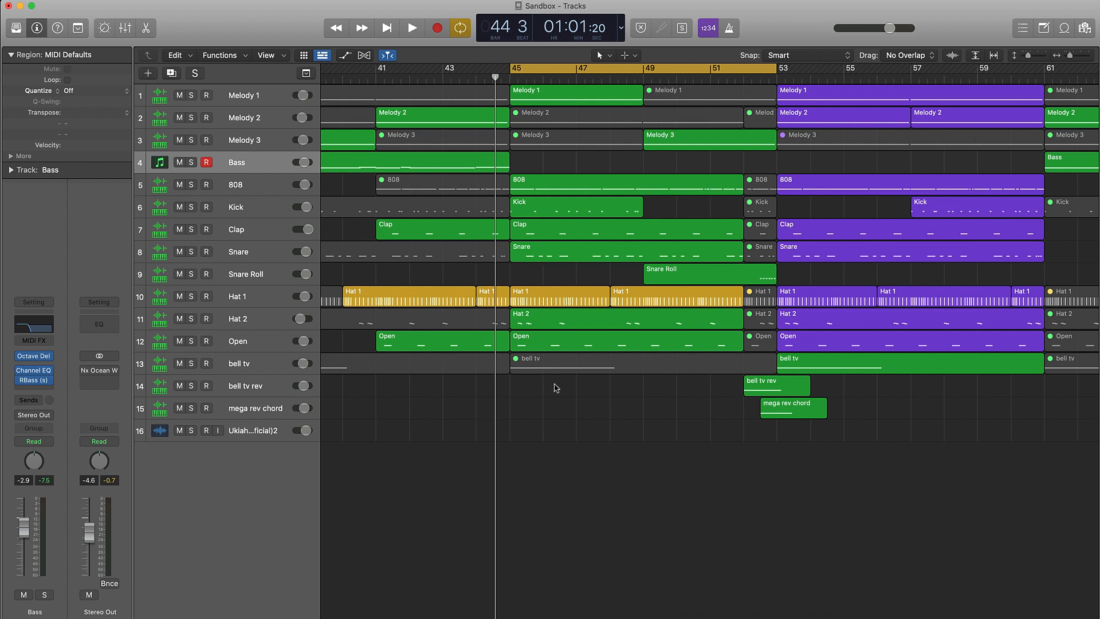
scroll(573, 101, left, 2)
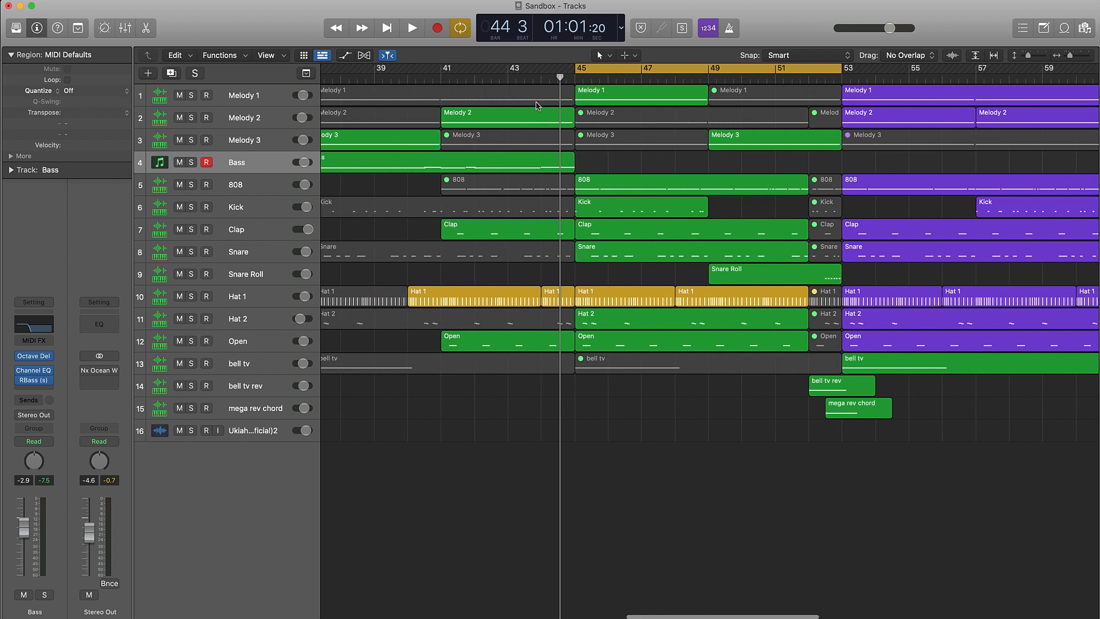
scroll(573, 101, right, 3)
scroll(574, 101, right, 2)
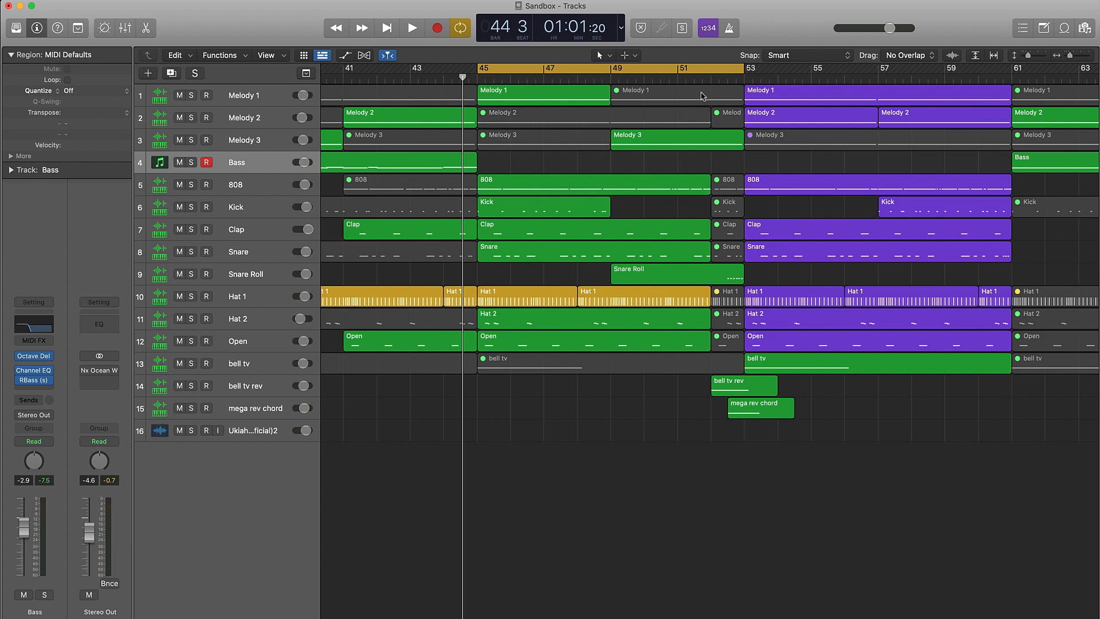
drag(729, 79, 709, 85)
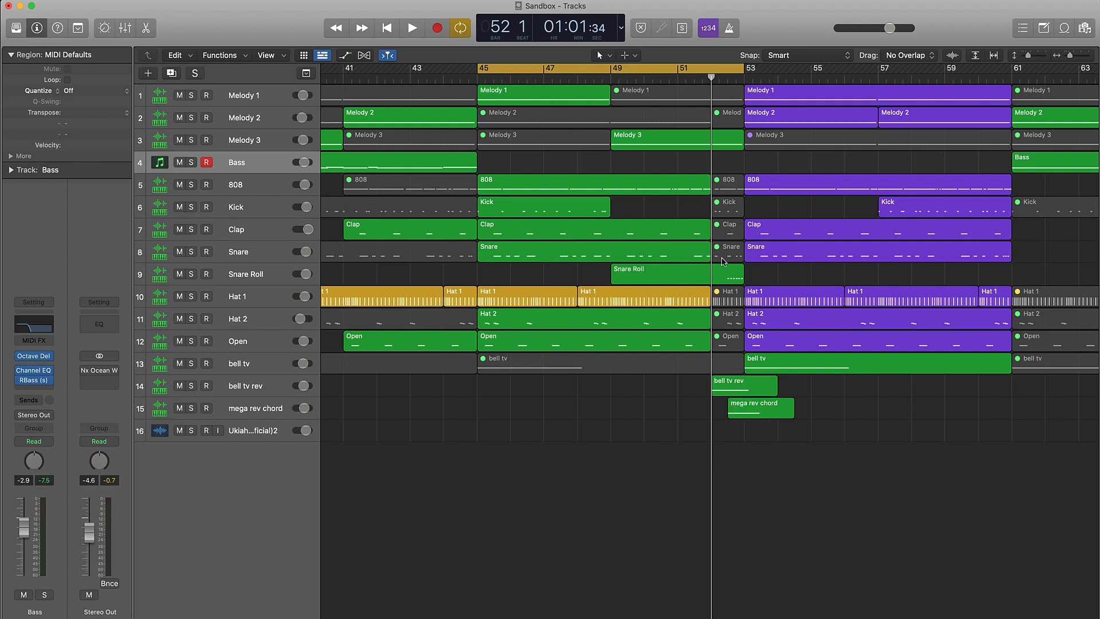
Replace the Snare Roll region at bar 49 with a copy of the one at bar 25.
key(super+Left)
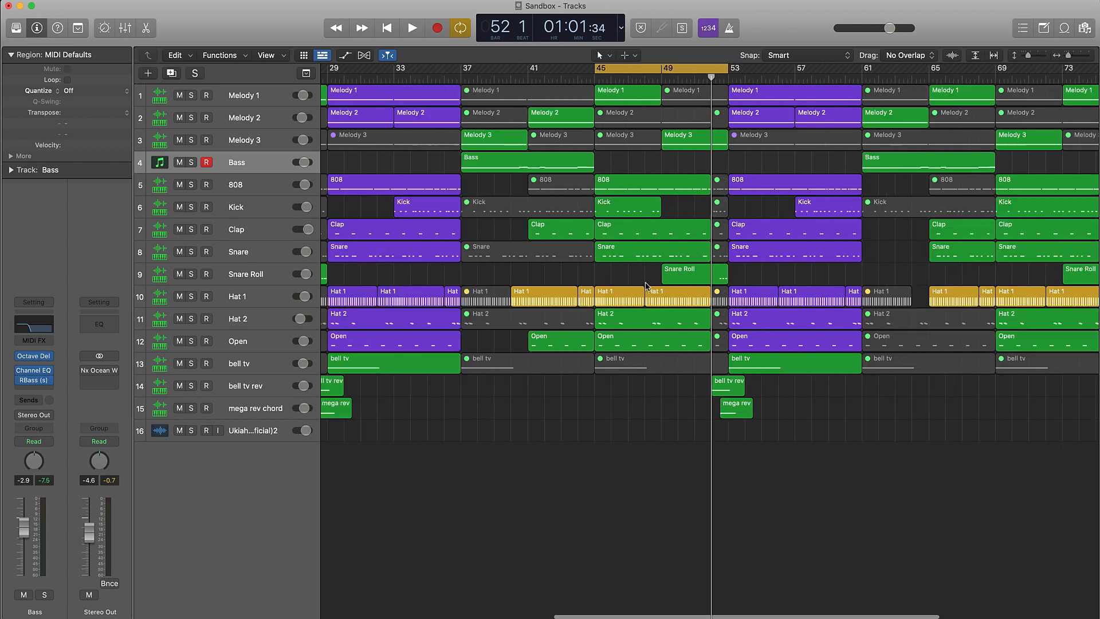
key(super+Left)
click(709, 279)
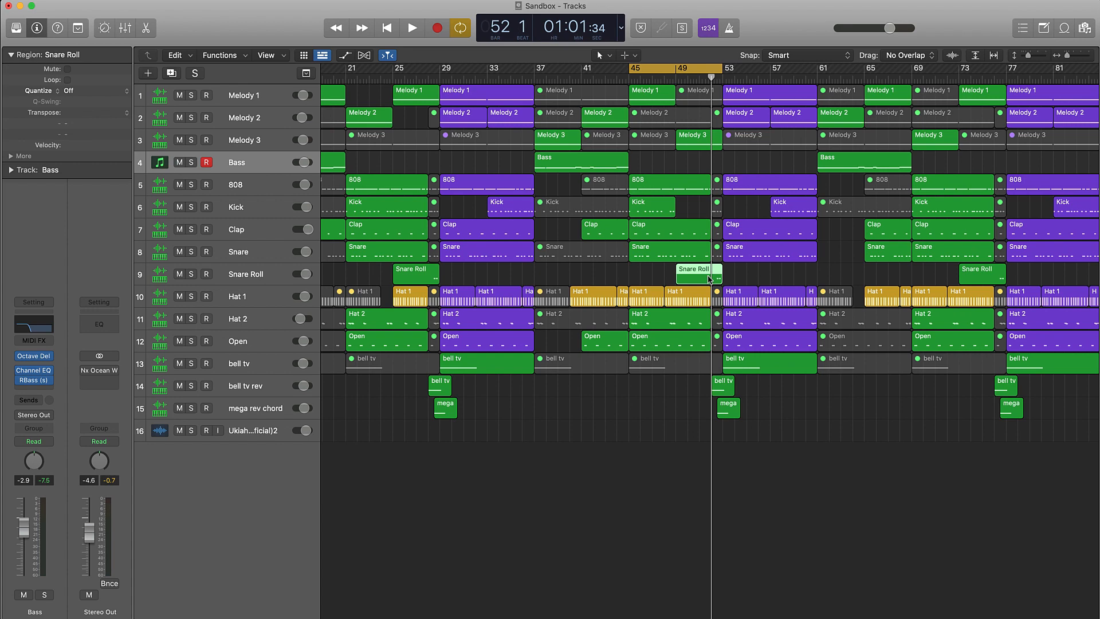
key(Delete)
drag(421, 281, 705, 280)
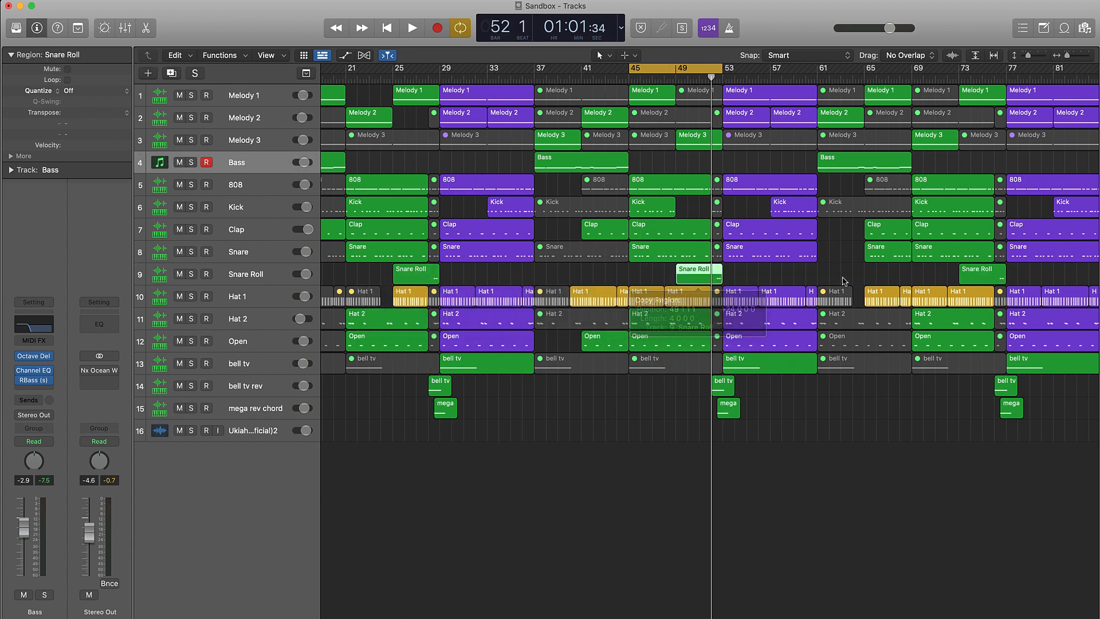
Replace the Snare Roll region at bar 73 with a copy of the one at bar 49.
click(931, 279)
key(Delete)
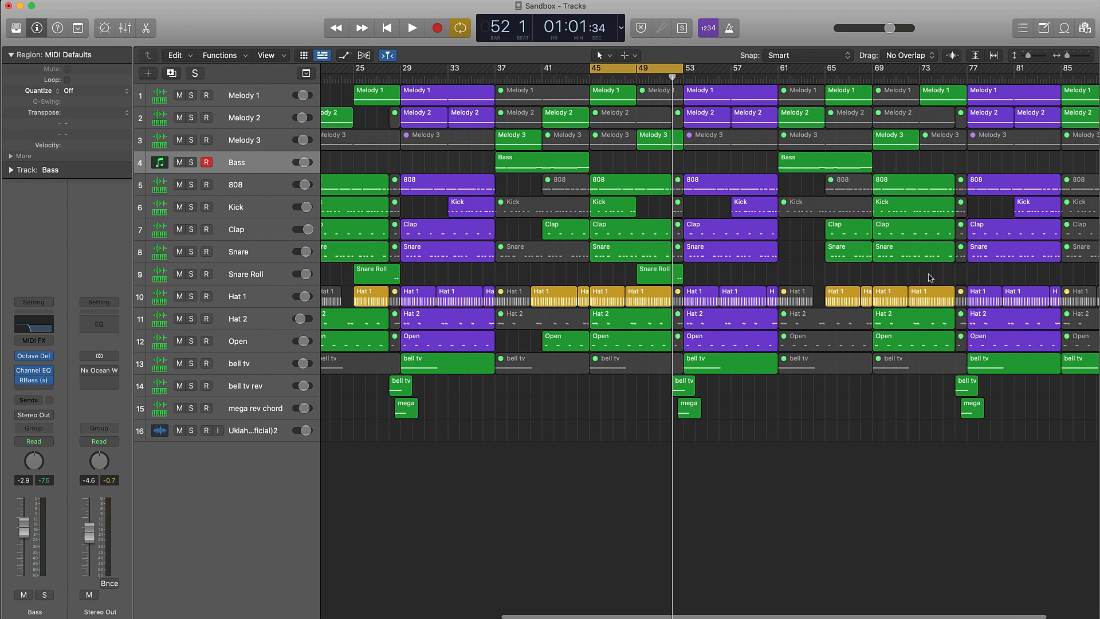
drag(658, 279, 917, 273)
click(872, 273)
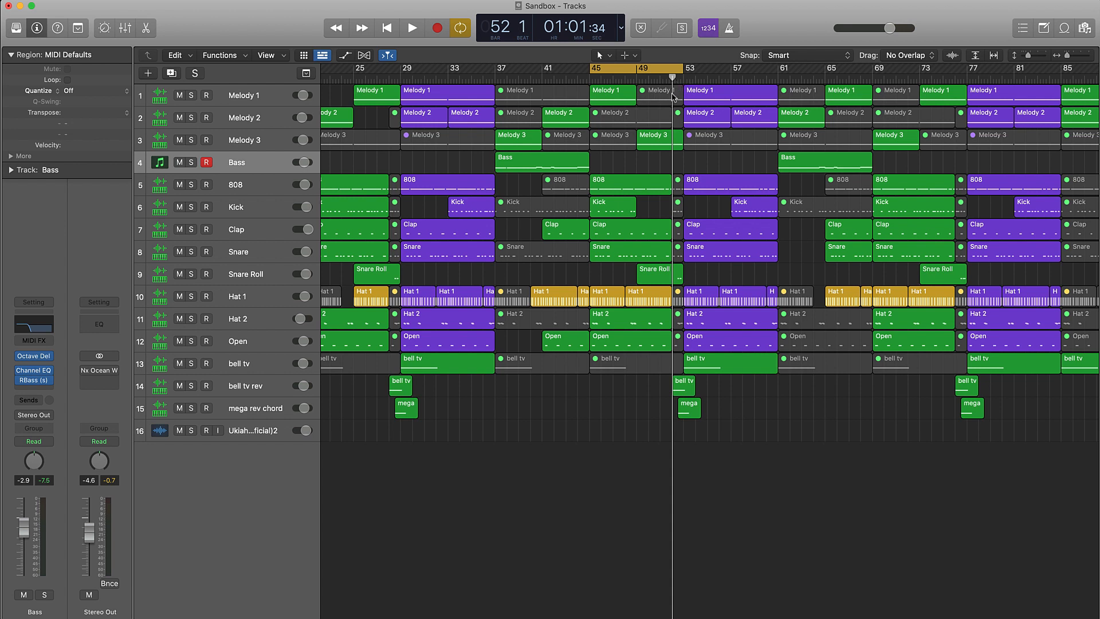
Play the cycled section through the bar 52 transition, and move the cycle range to the third hook, bars 53 to 61.
key(space)
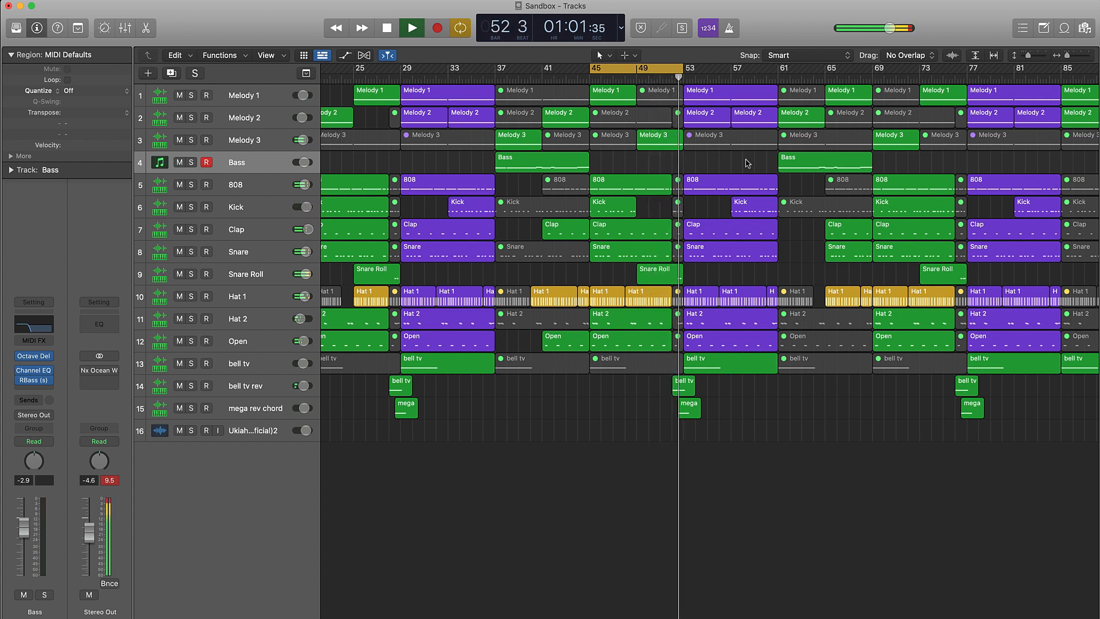
key(space)
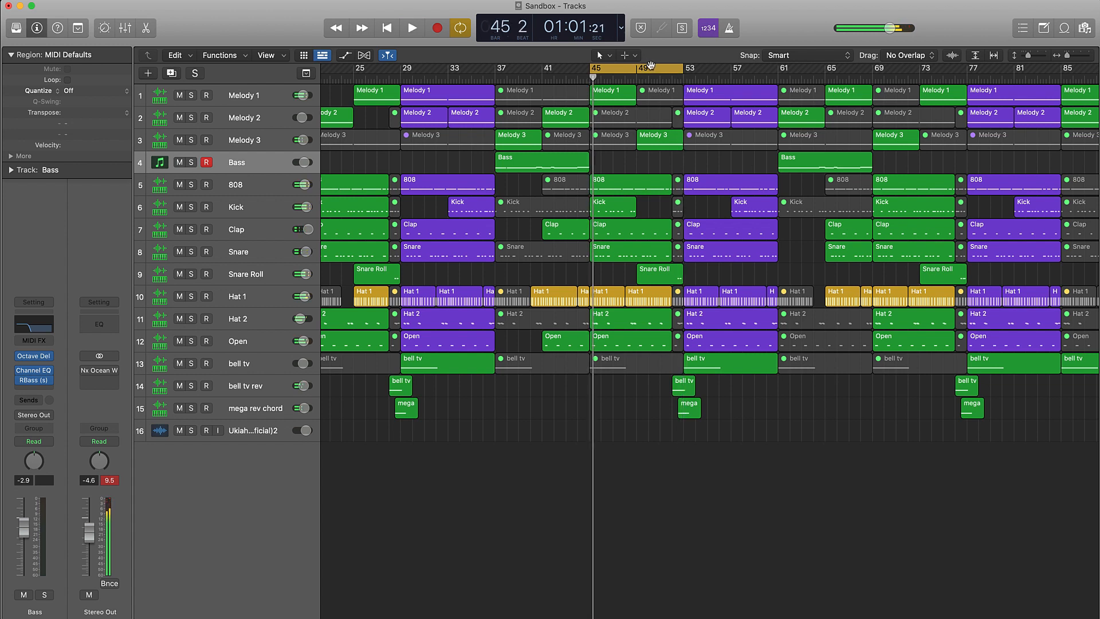
click(652, 65)
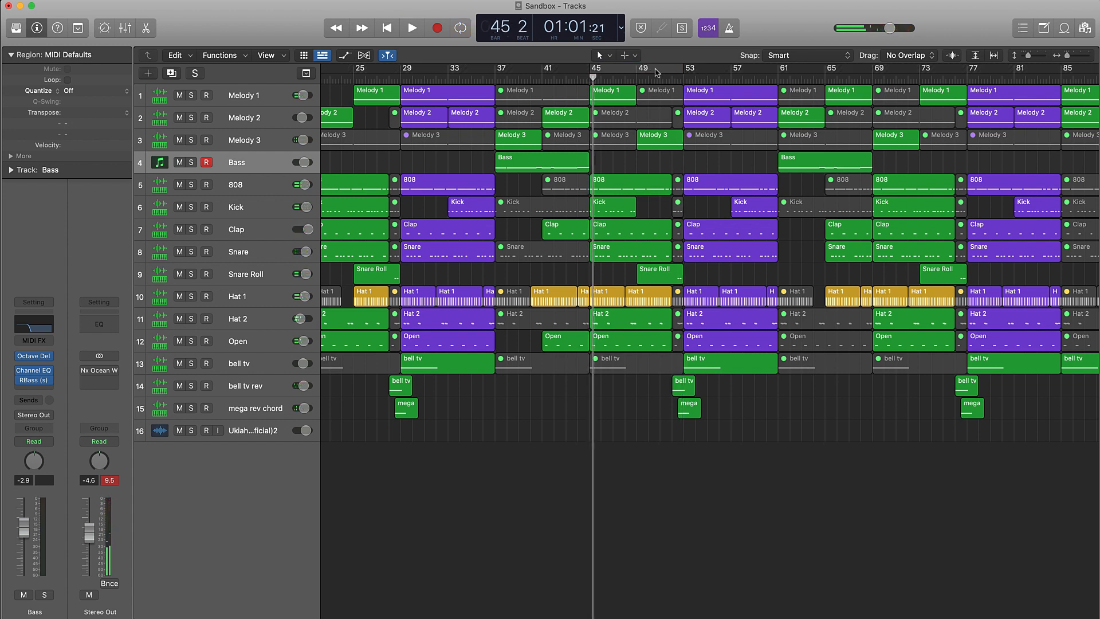
drag(657, 73, 737, 69)
scroll(676, 106, left, 3)
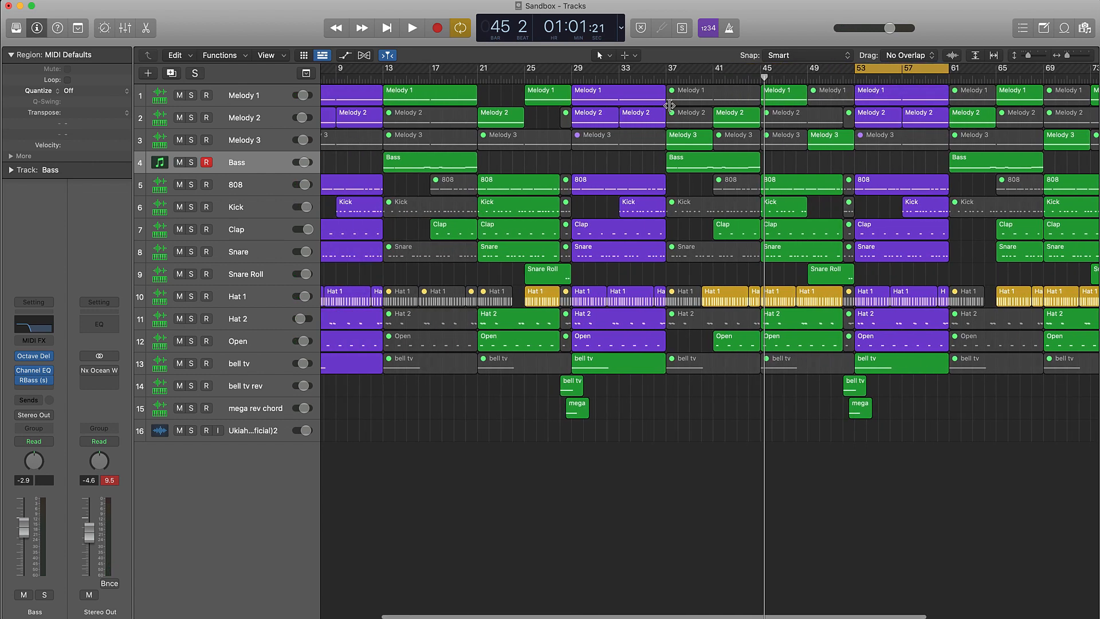
scroll(676, 105, right, 3)
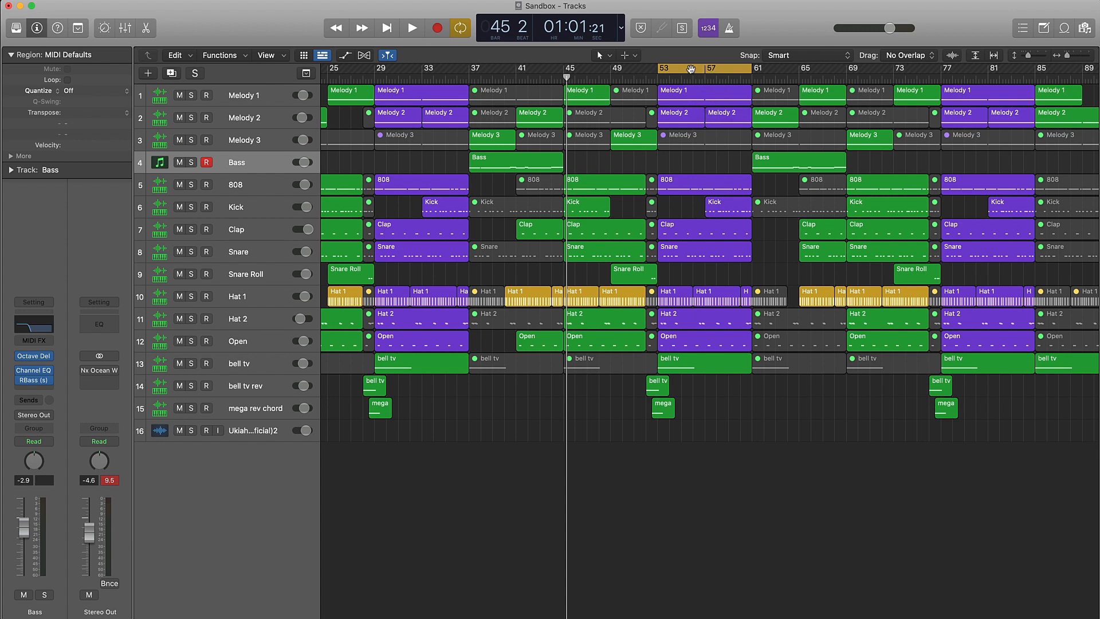
Move the cycle range to the section after the third hook, bars 61 to 69, with the whole arrangement in view.
drag(692, 69, 785, 70)
scroll(678, 133, right, 2)
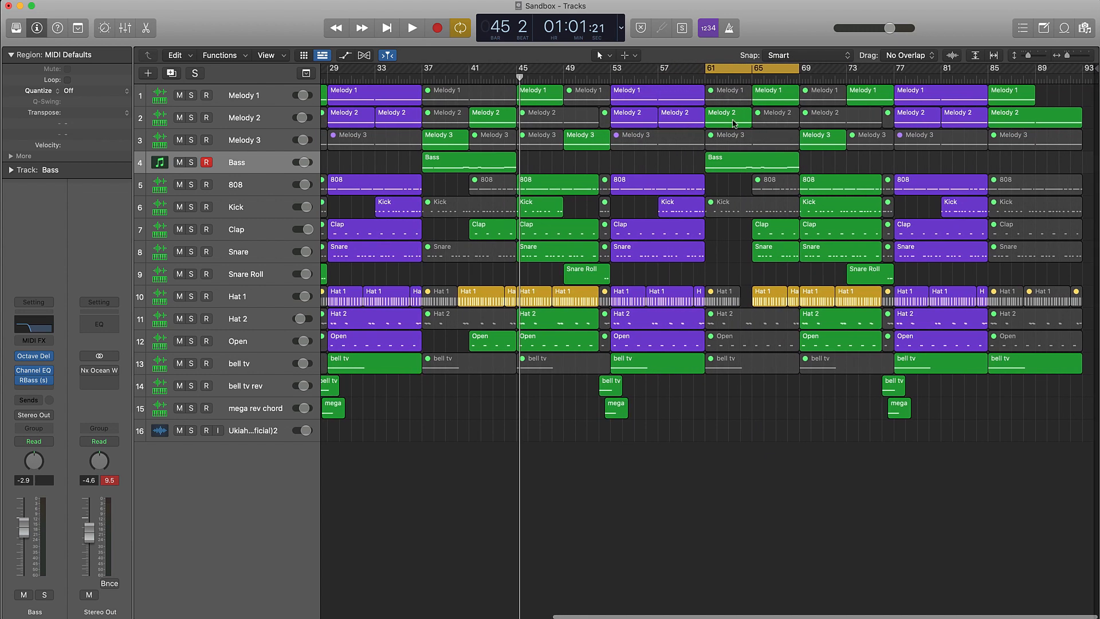
key(super+Left)
key(super+Left)
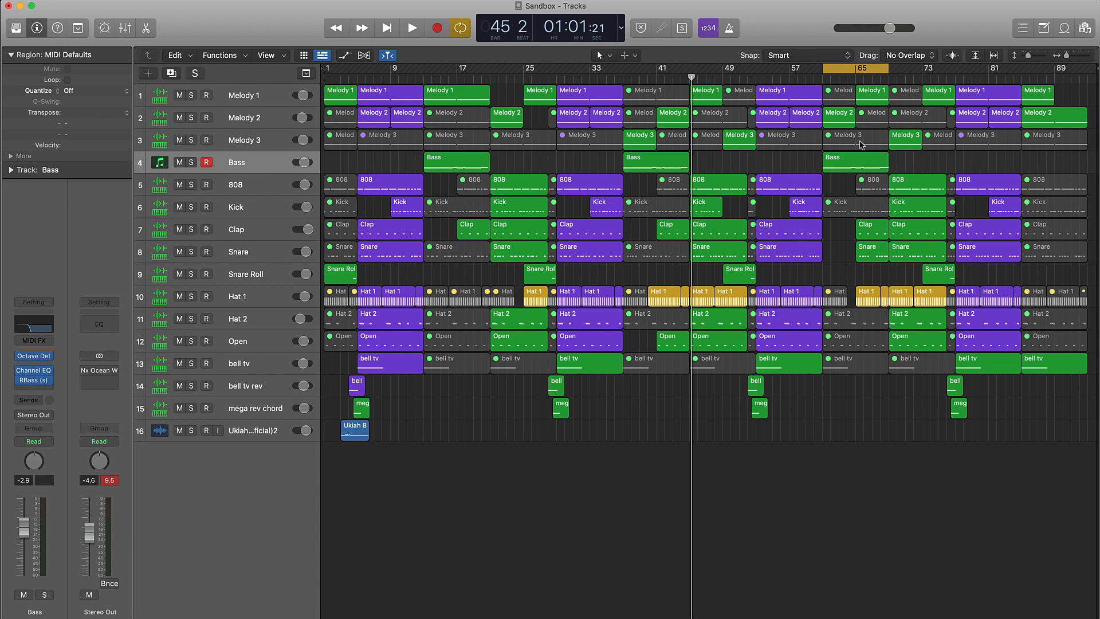
Play the cycled section from bar 61 and place the playhead at bar 65.
key(space)
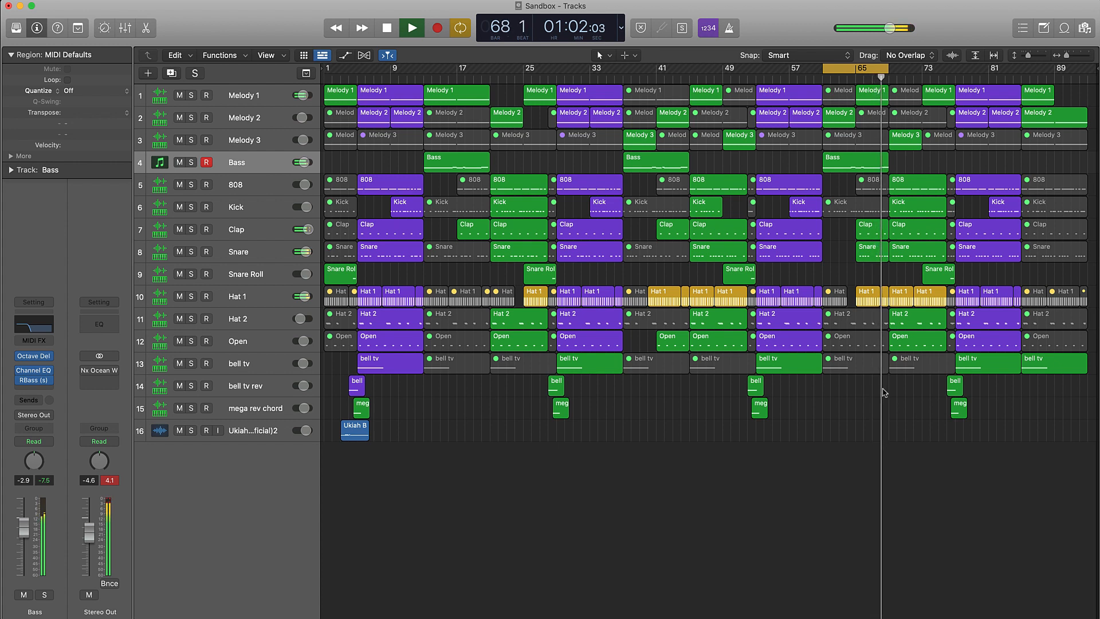
key(space)
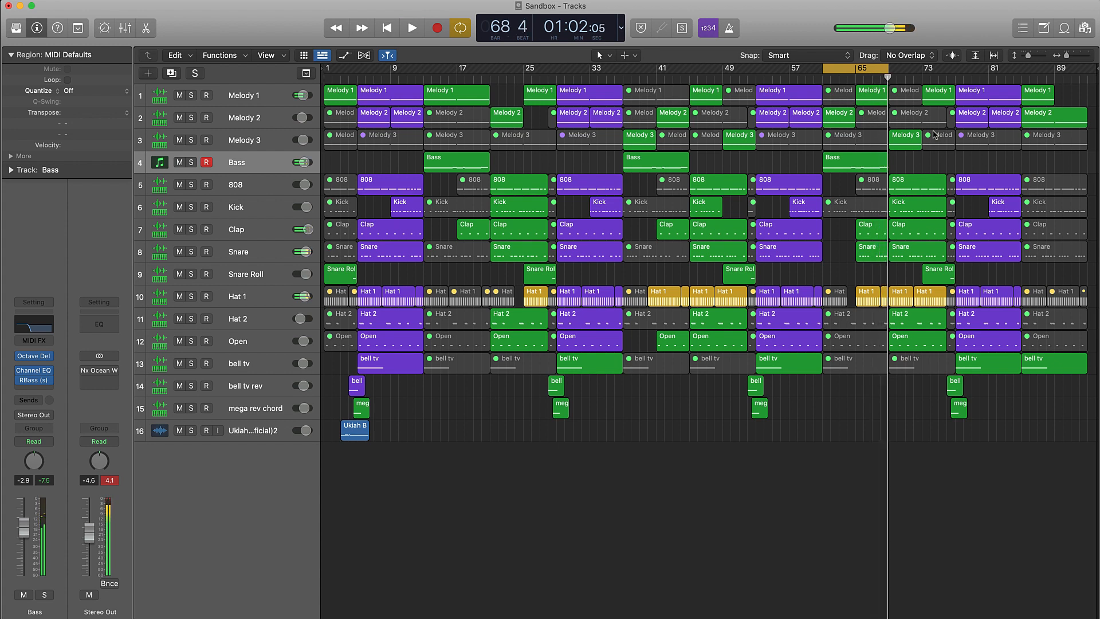
drag(864, 78, 854, 100)
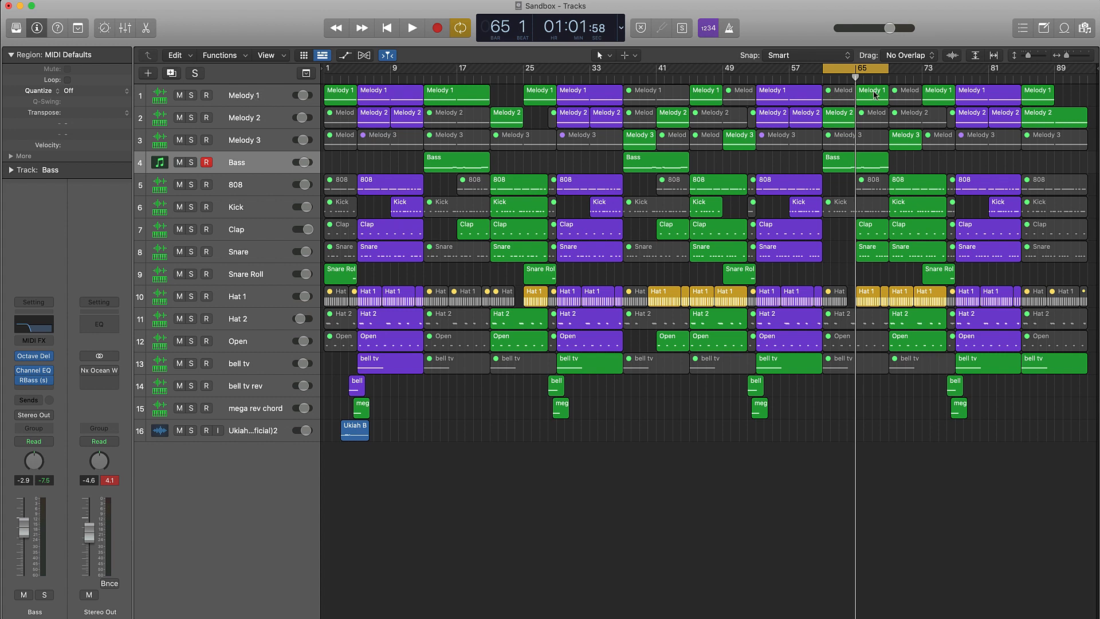
Check the Remix FX plug-in on the Melody 1 track.
click(248, 104)
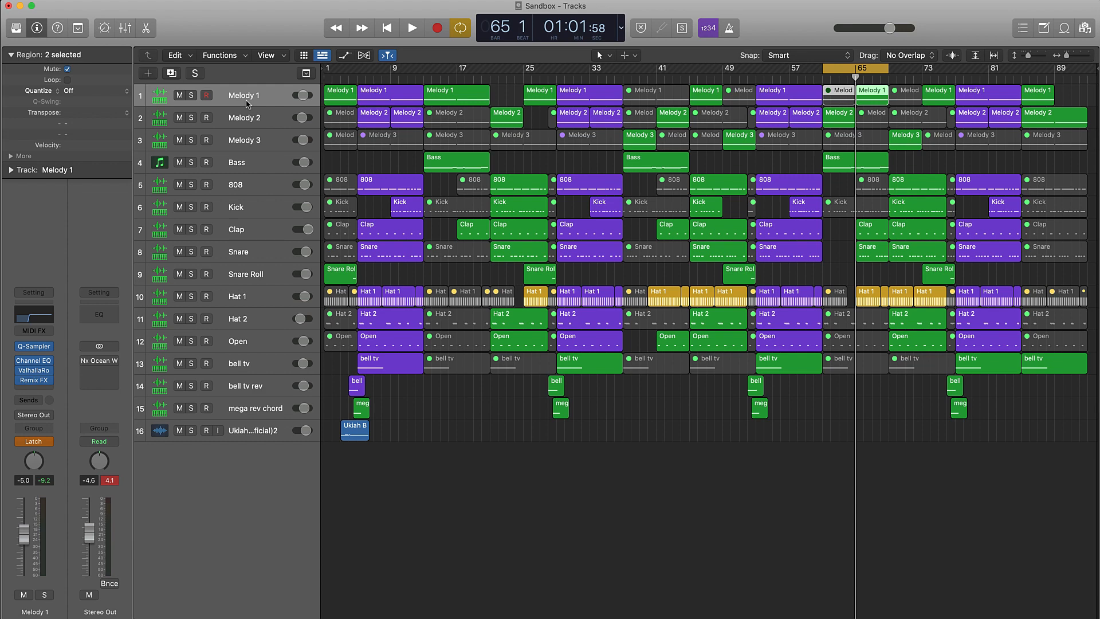
click(34, 380)
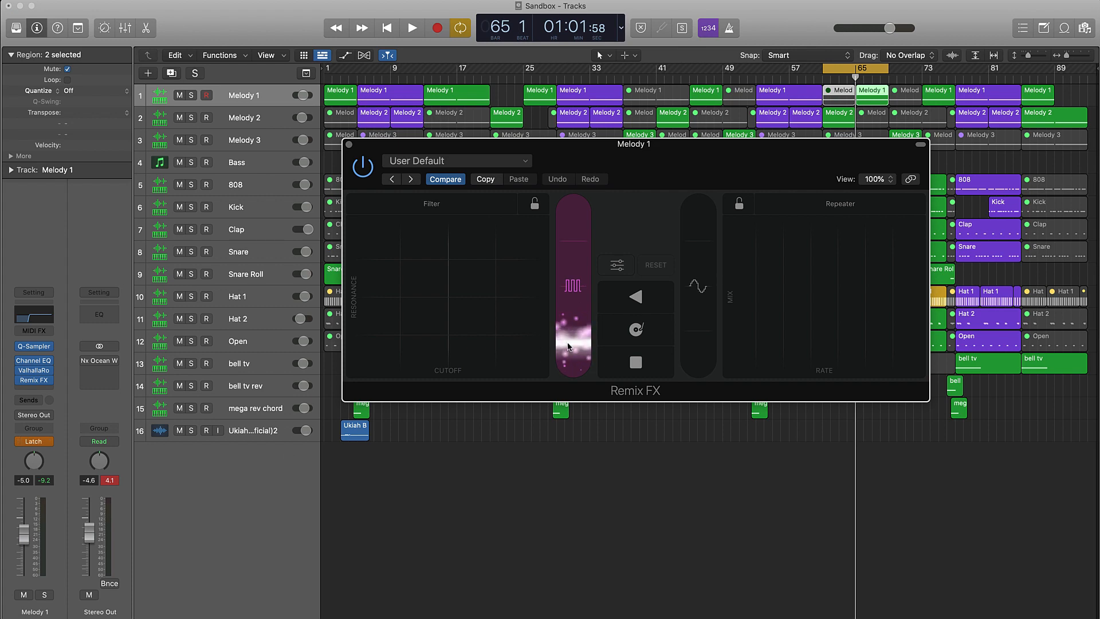
key(super+w)
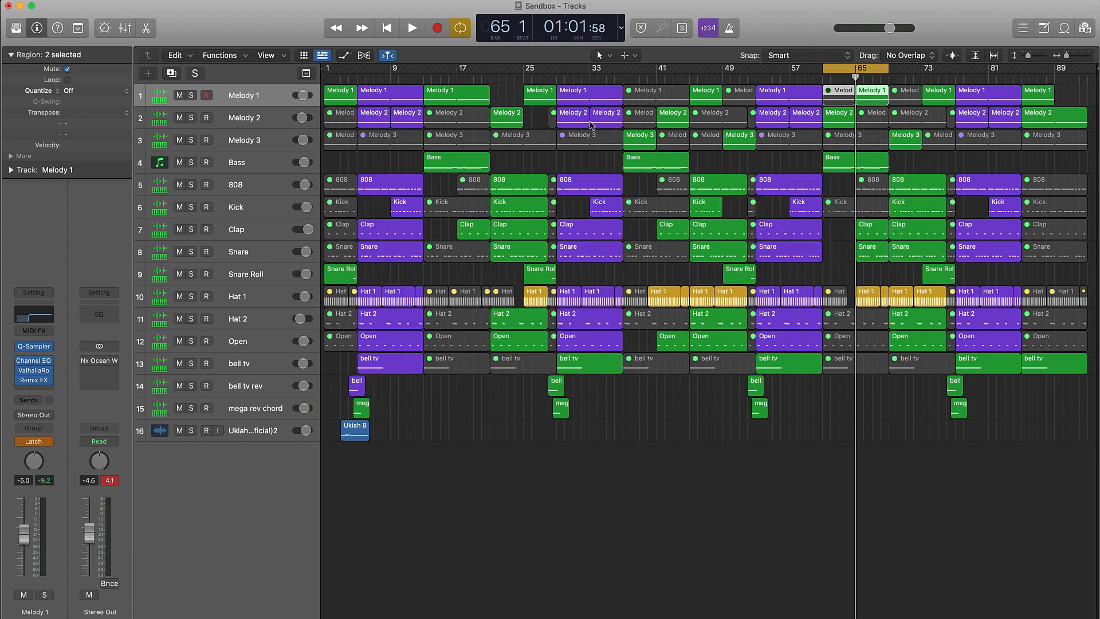
Move the cycle range to the following section, bars 69 to 77, and select the Melody 3 track.
click(860, 70)
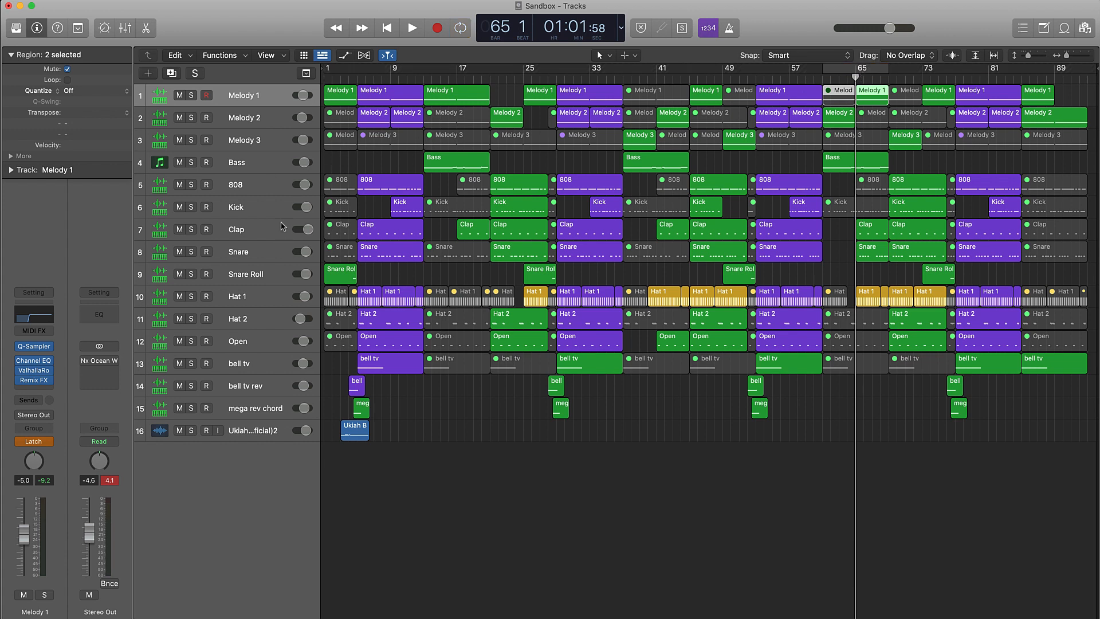
click(261, 171)
click(957, 162)
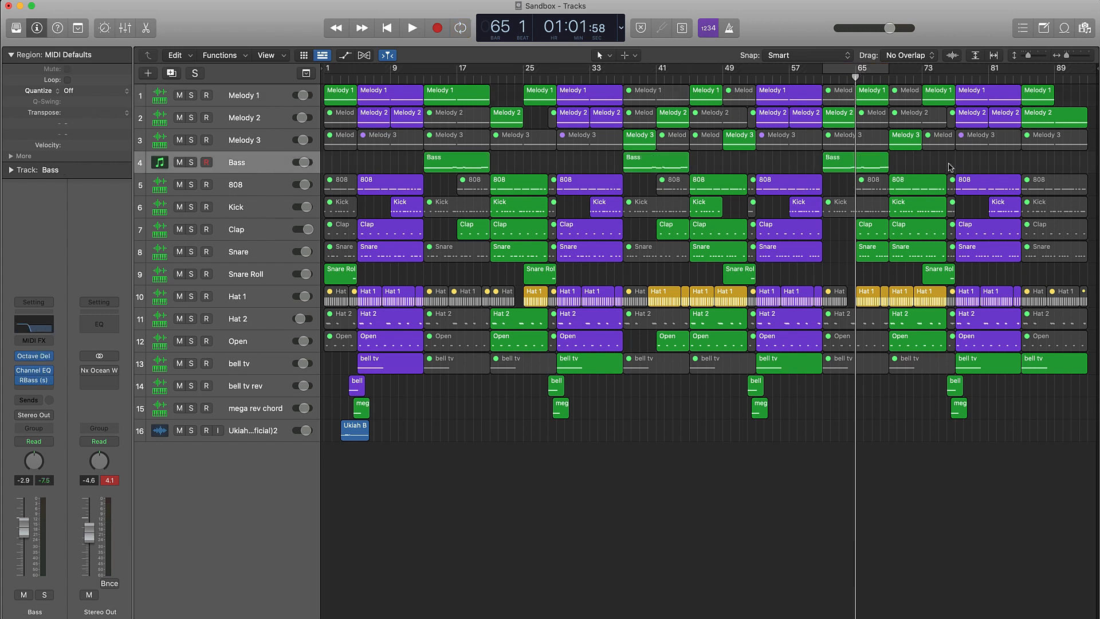
click(871, 70)
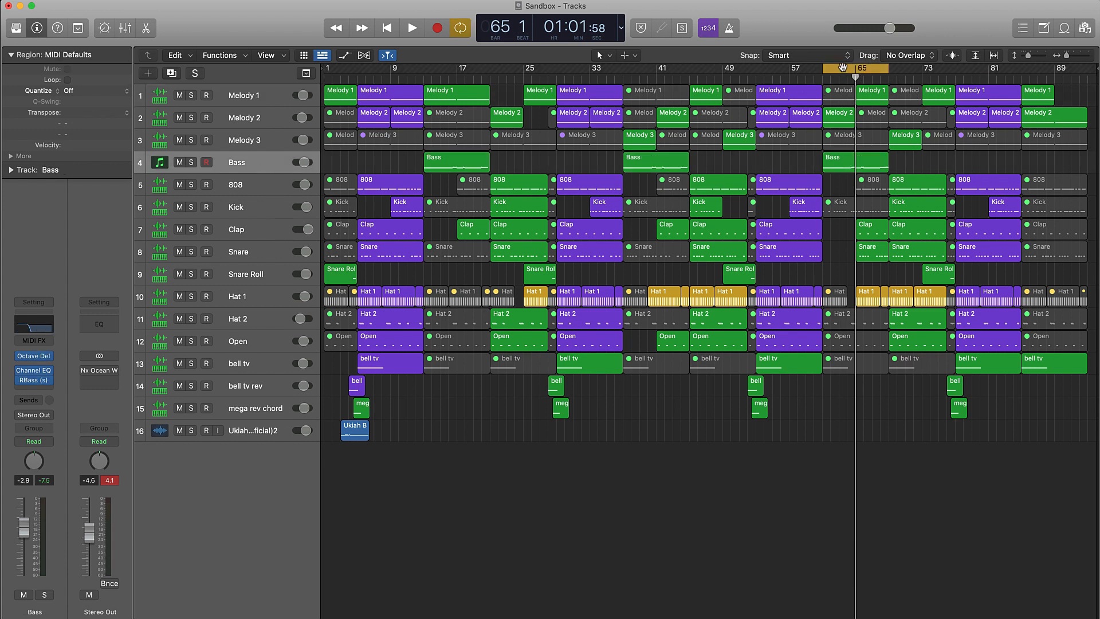
drag(846, 69, 913, 69)
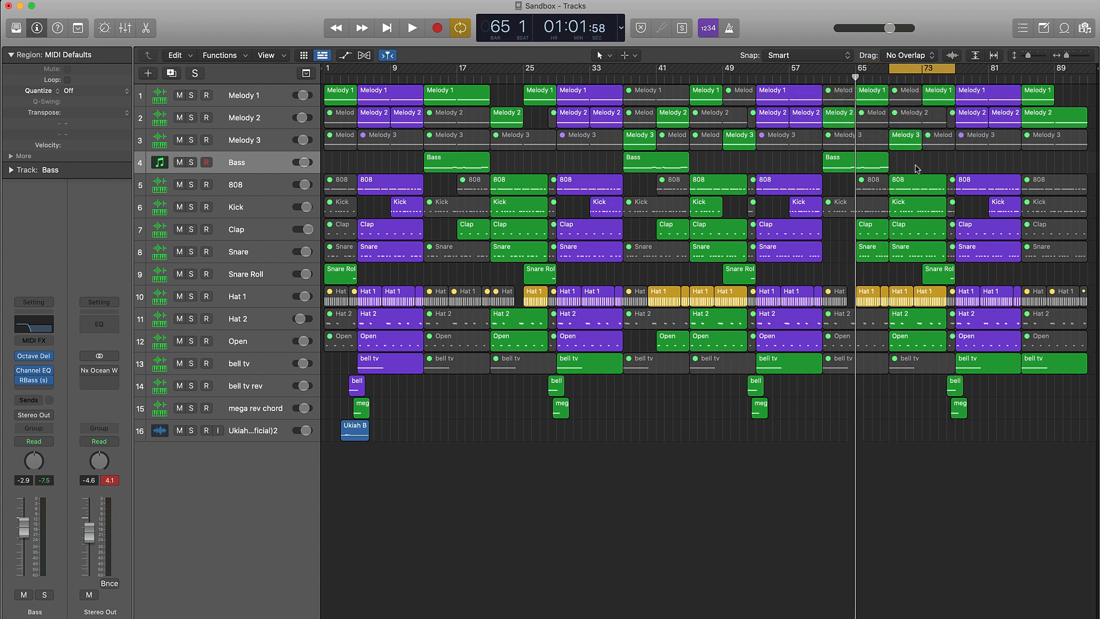
click(258, 146)
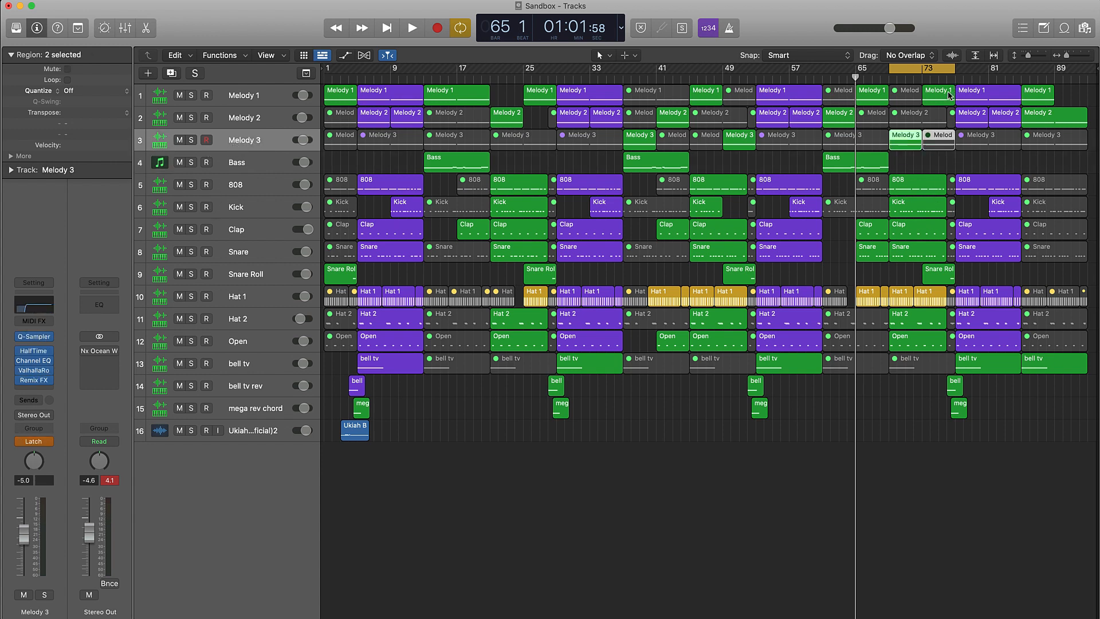
Select the Bass track, place the playhead at bar 69 and play the cycled section.
click(271, 169)
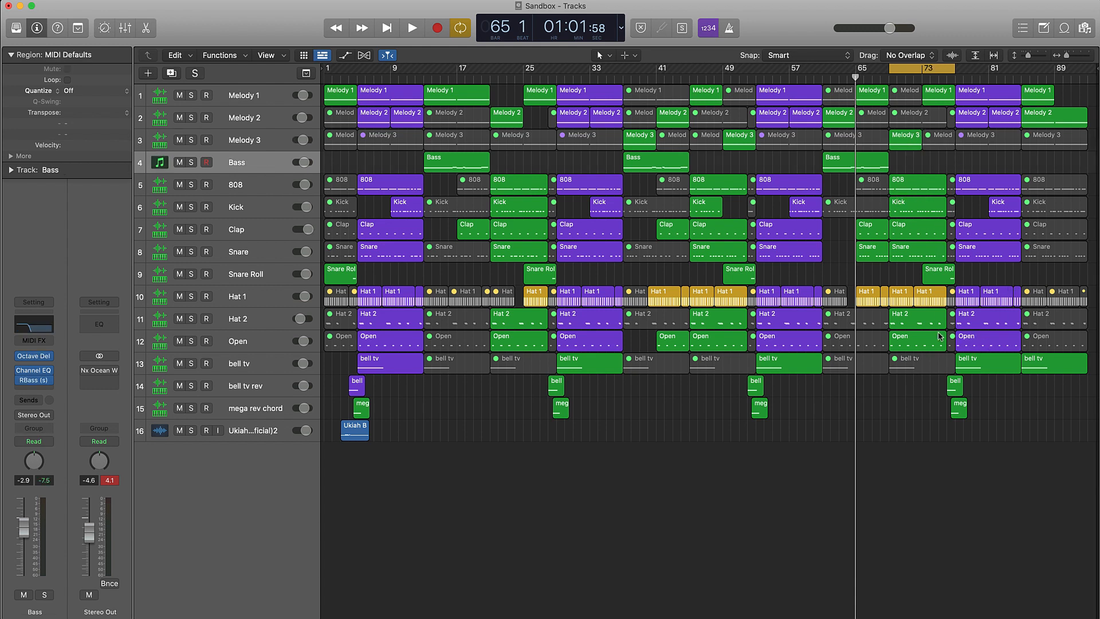
drag(961, 78, 893, 113)
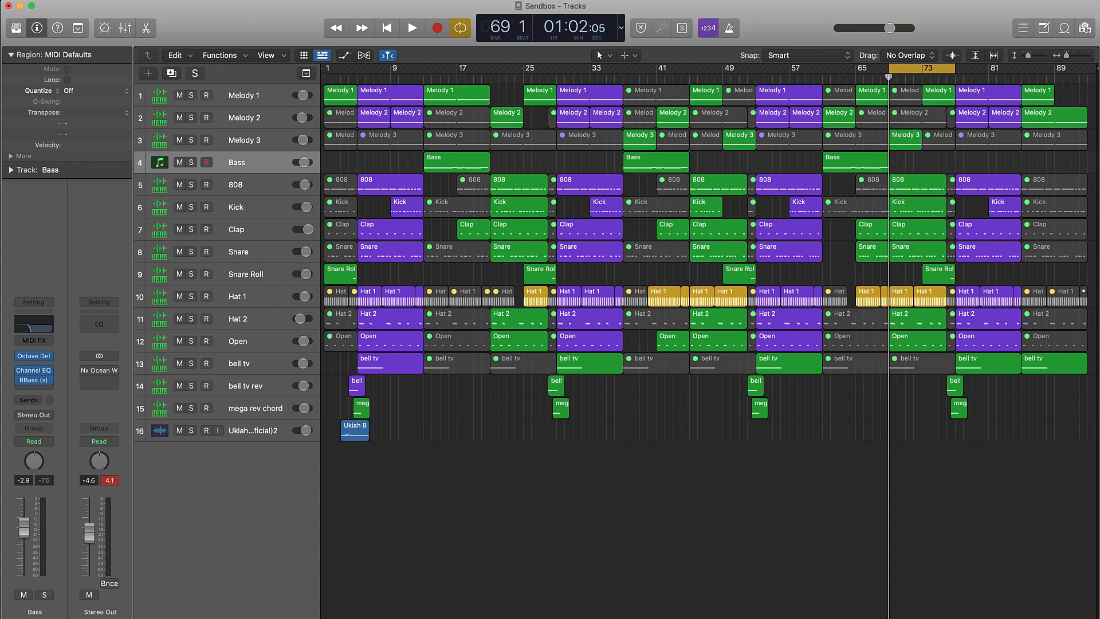
key(space)
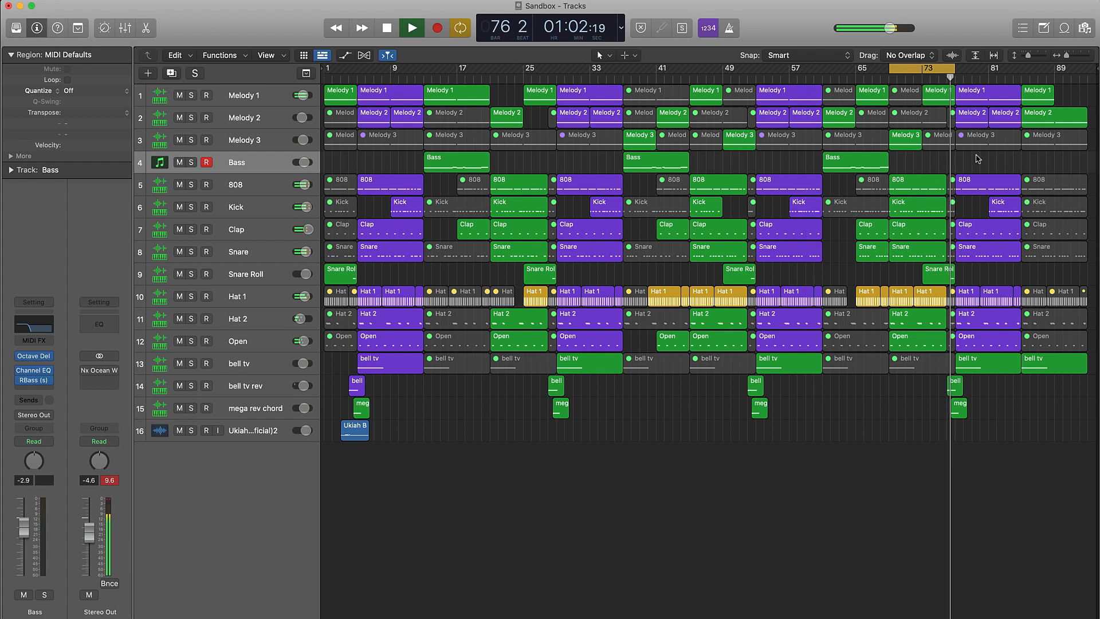
key(space)
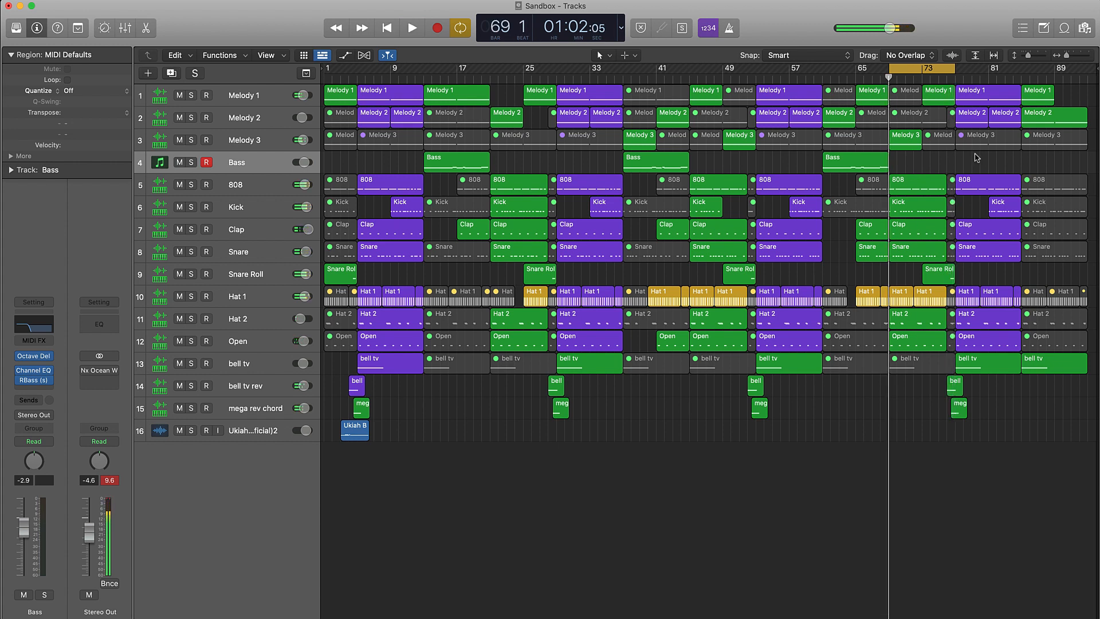
Show automation and view the Remix FX Filter On/Off and Filter Cutoff curves on the Melody 1 track.
click(244, 93)
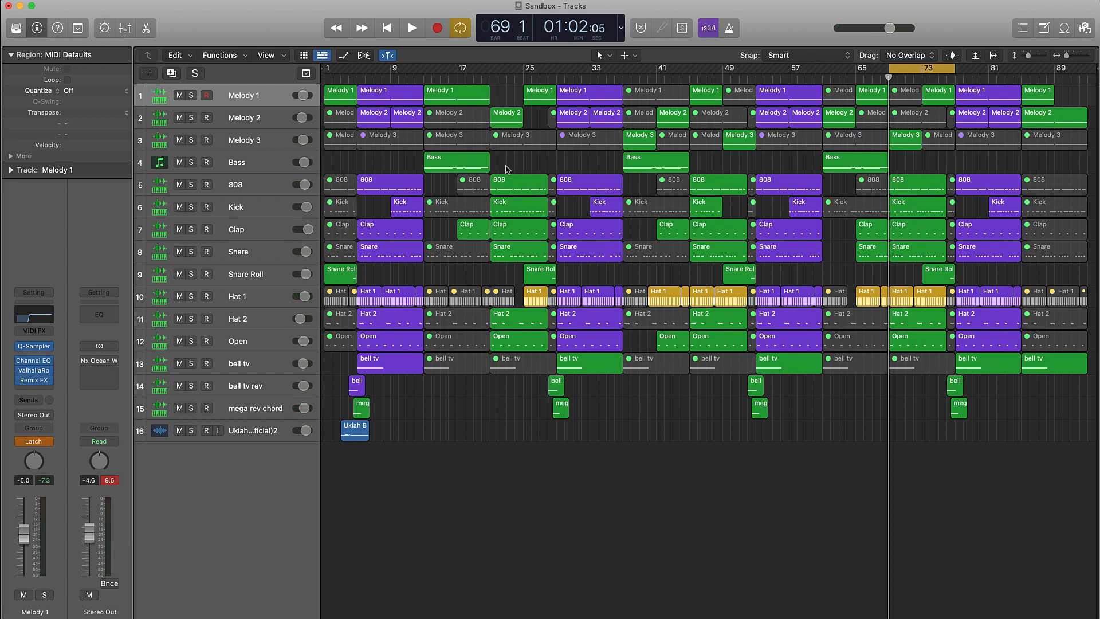
key(a)
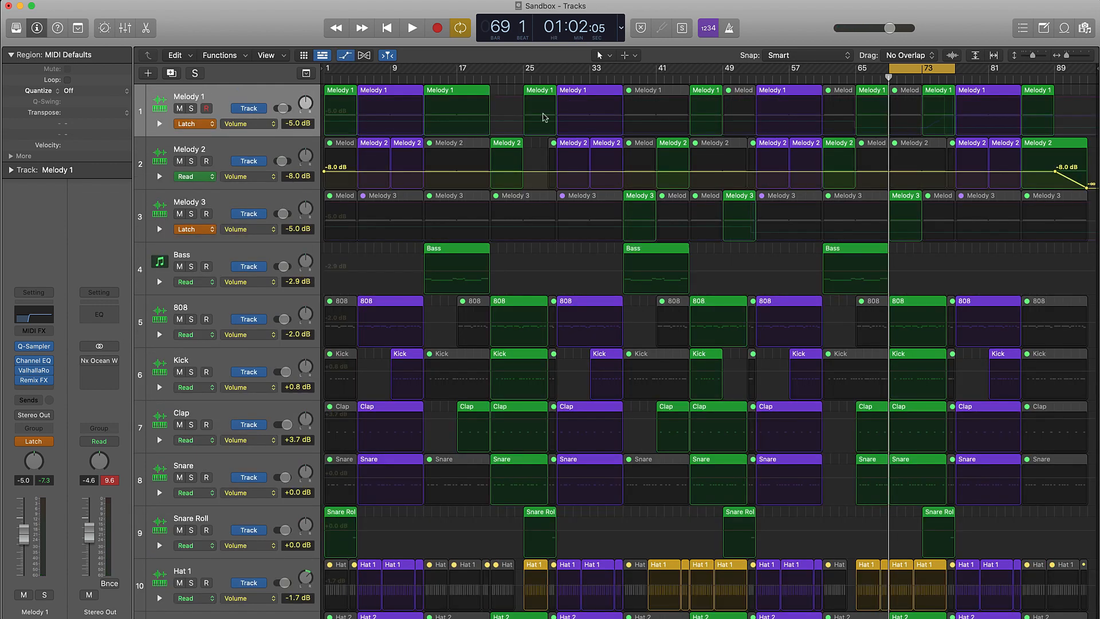
click(264, 125)
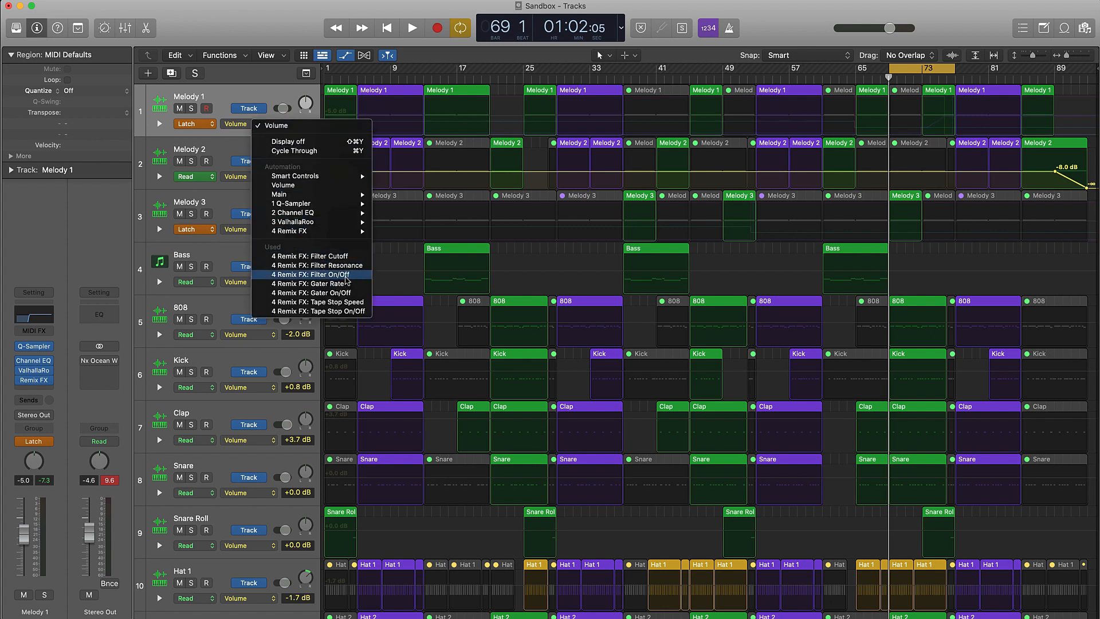
click(347, 276)
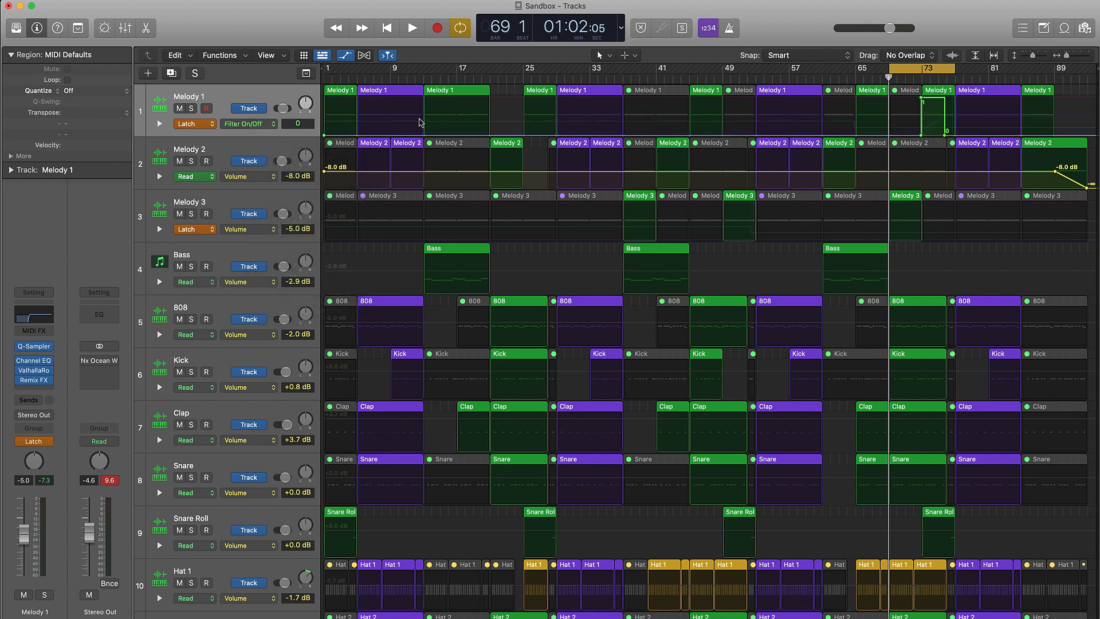
click(249, 124)
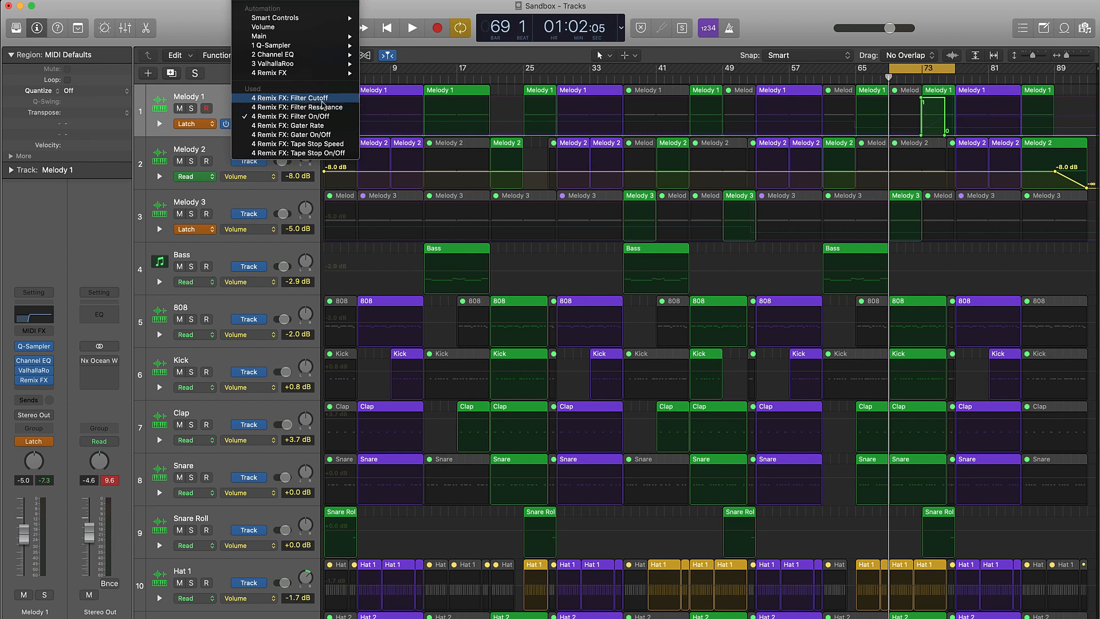
click(322, 103)
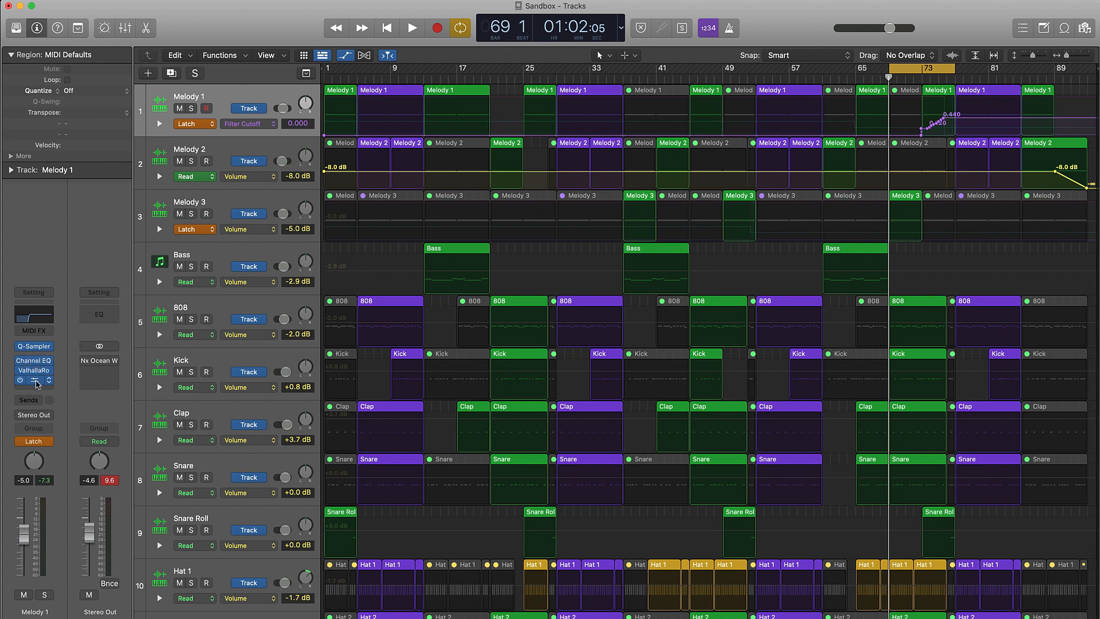
Check the Remix FX plug-in on the Melody 1 track, close it and hide the automation lanes.
click(41, 383)
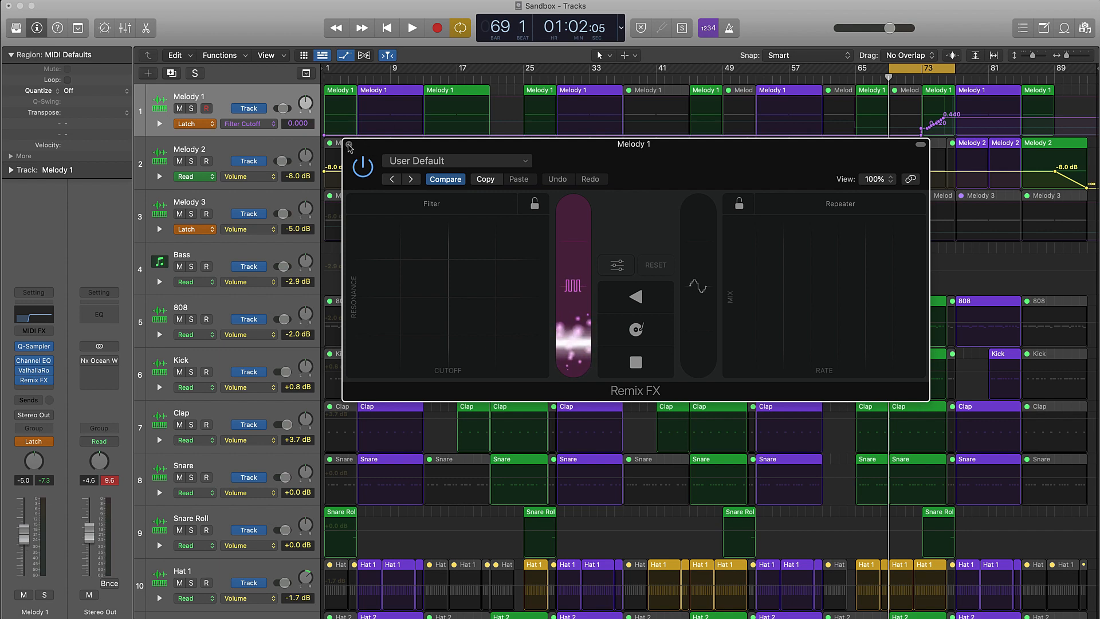
click(349, 147)
key(a)
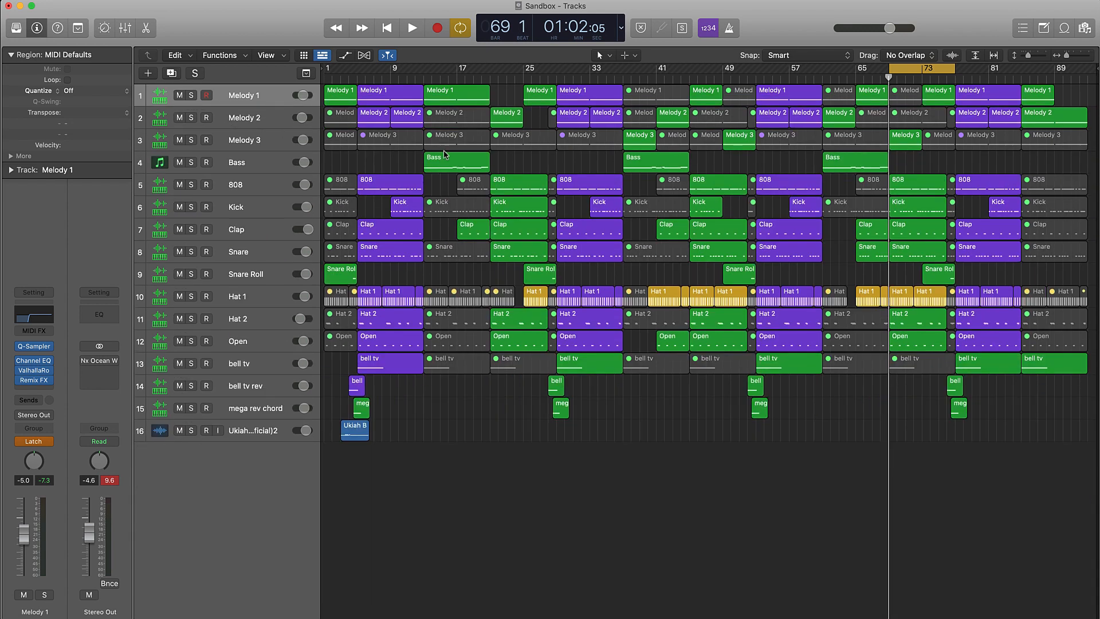
Select the 808 track and move the cycle range to bars 77 to 85, and on to the final section, bars 85 to 93.
click(248, 184)
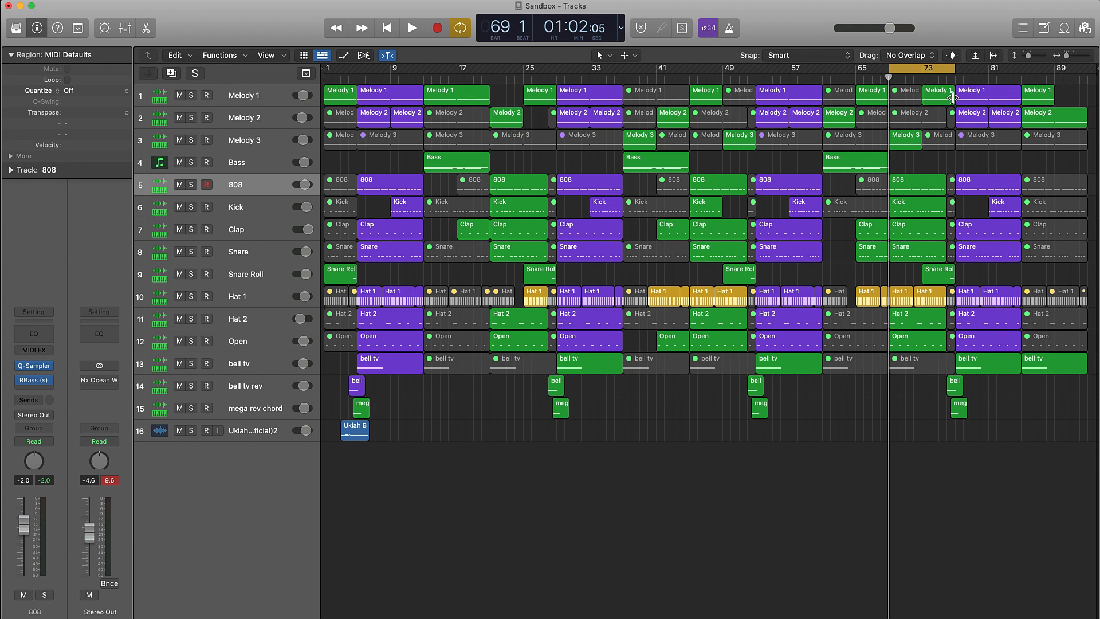
drag(910, 70, 972, 73)
scroll(963, 124, right, 1)
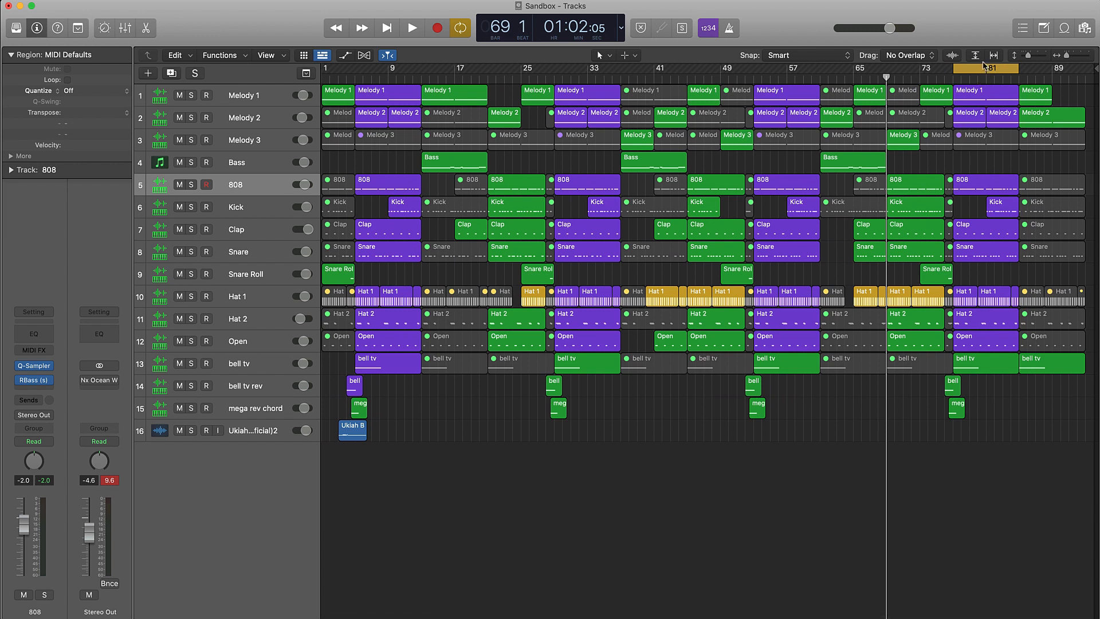
scroll(979, 69, right, 1)
drag(979, 69, 1046, 70)
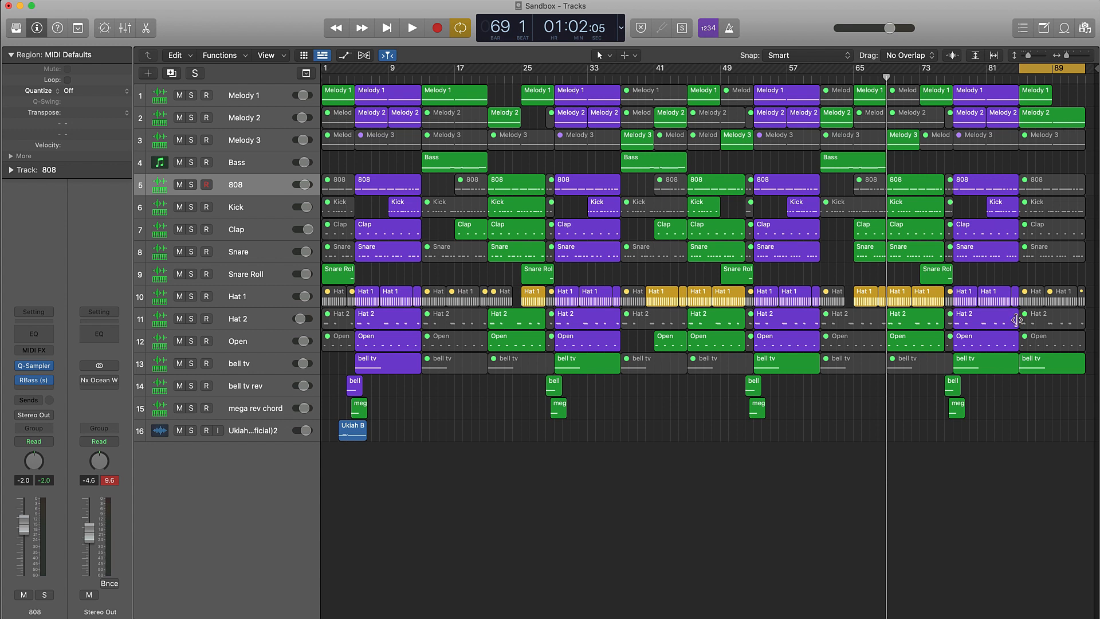
Play the final section from bar 85 and examine the volume automation at the end of the Melody 2 track.
key(space)
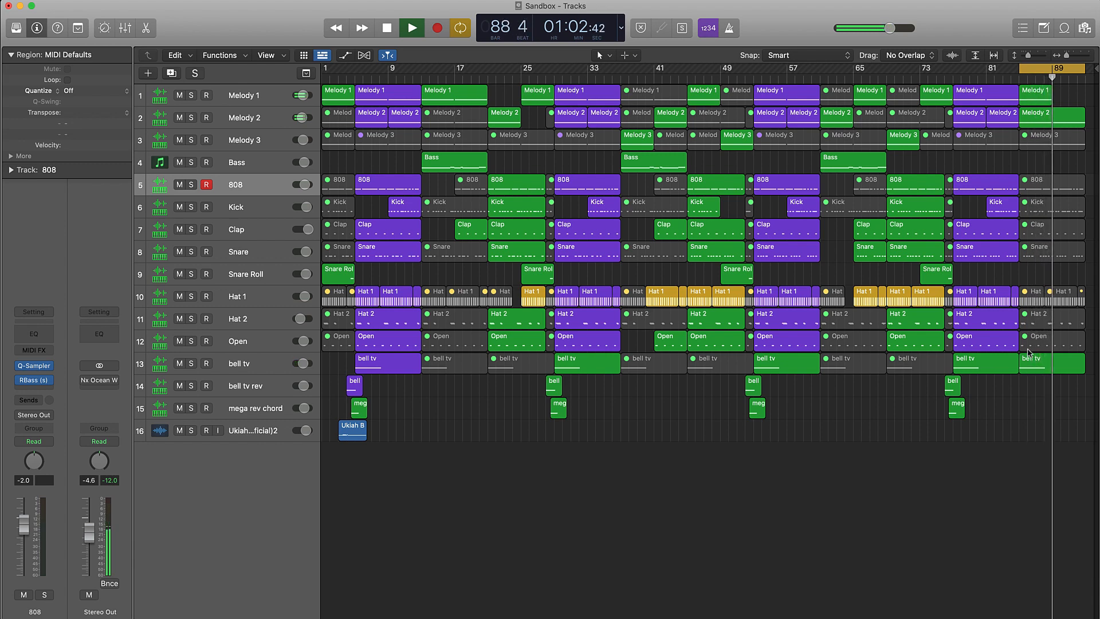
key(a)
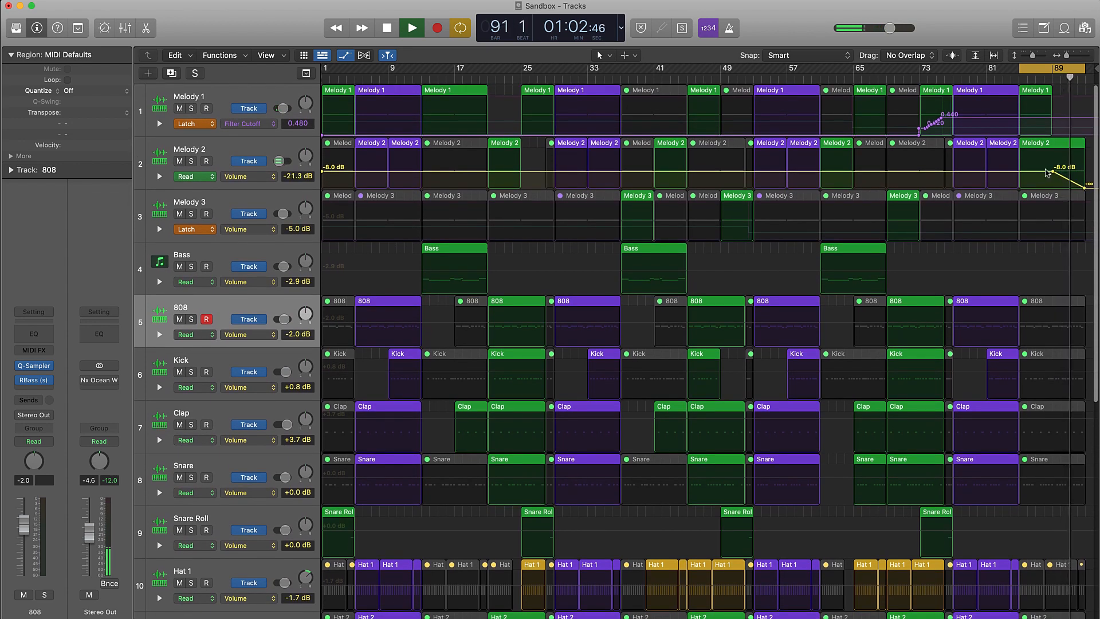
key(a)
key(space)
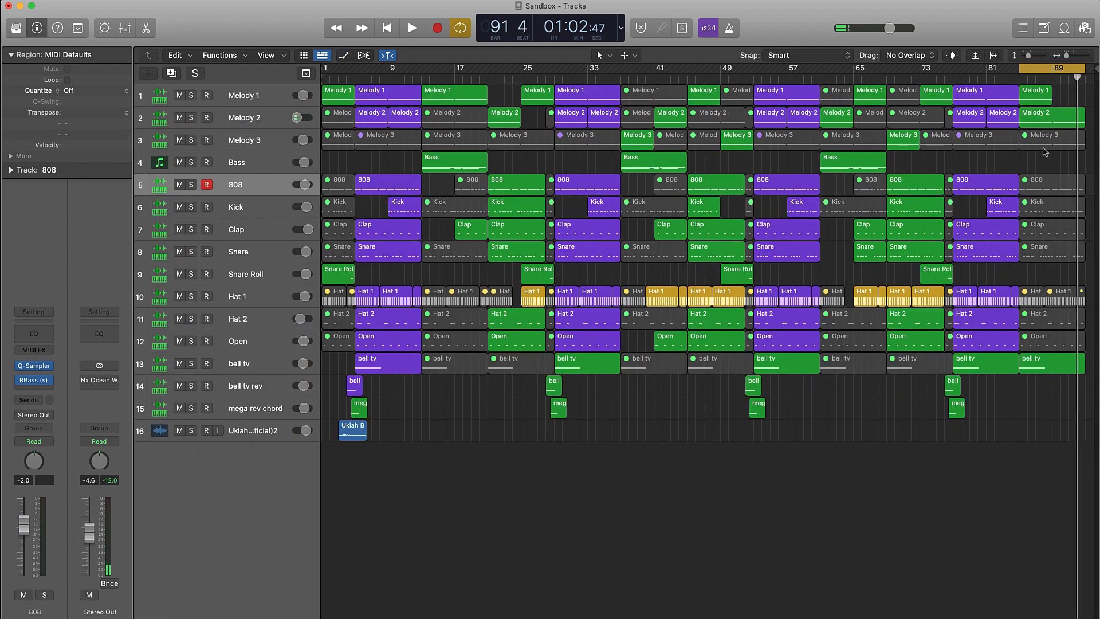
key(a)
scroll(1045, 123, up, 3)
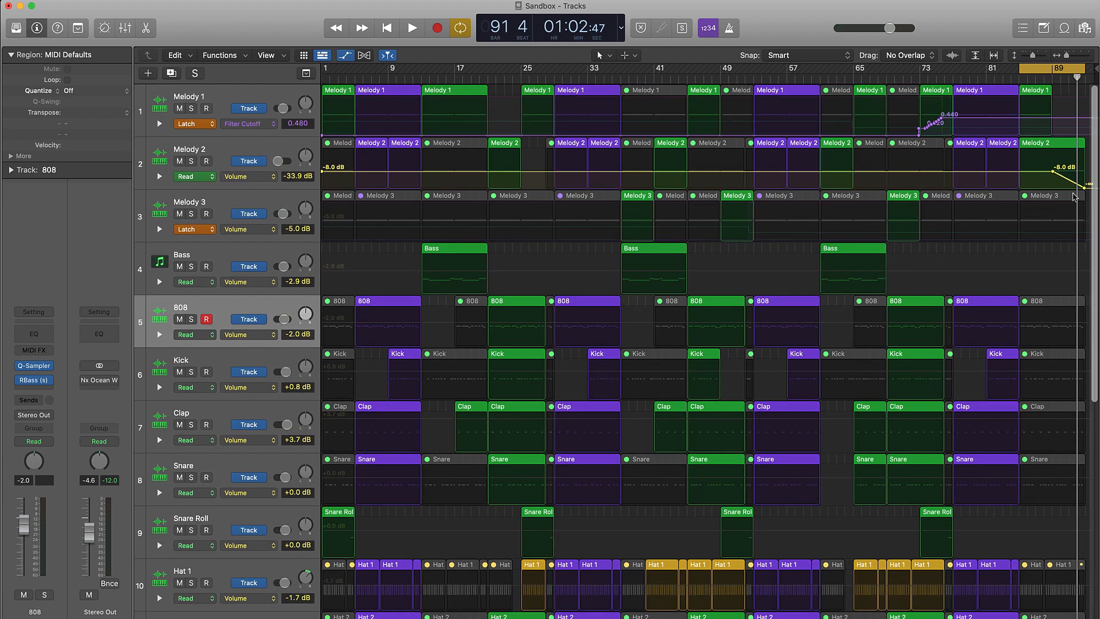
key(a)
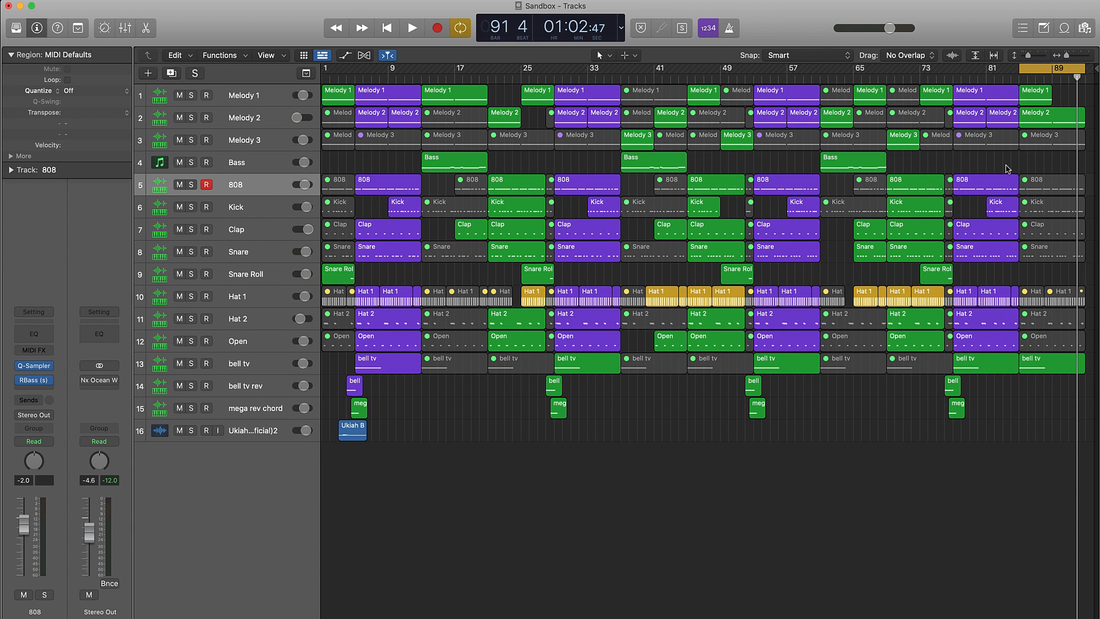
Turn off cycle mode and return the playhead to the start of the project.
click(1052, 68)
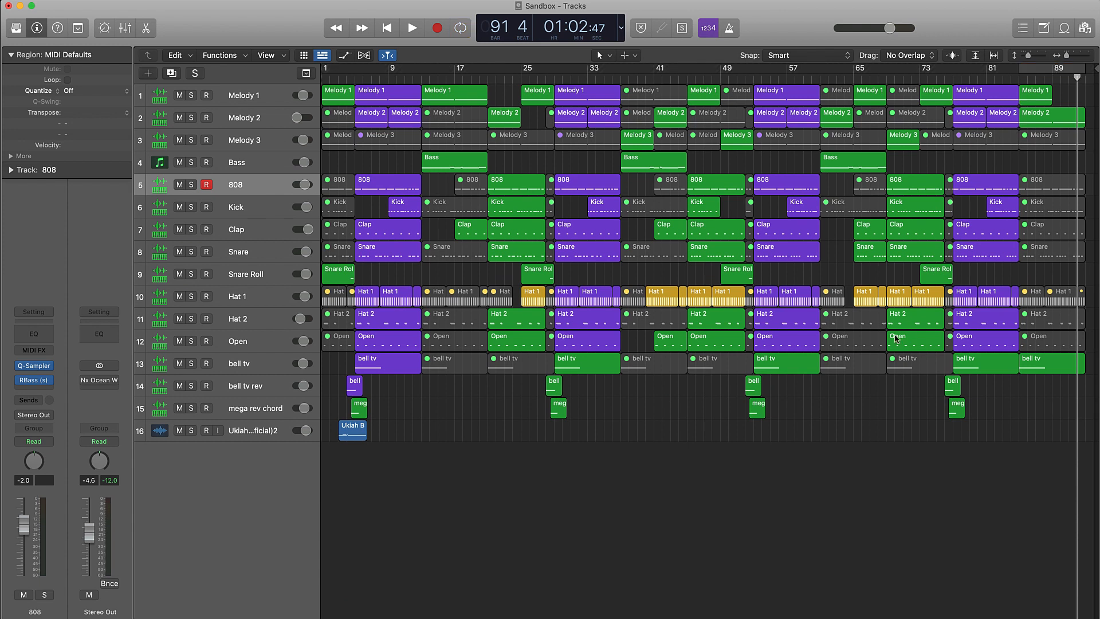
key(Return)
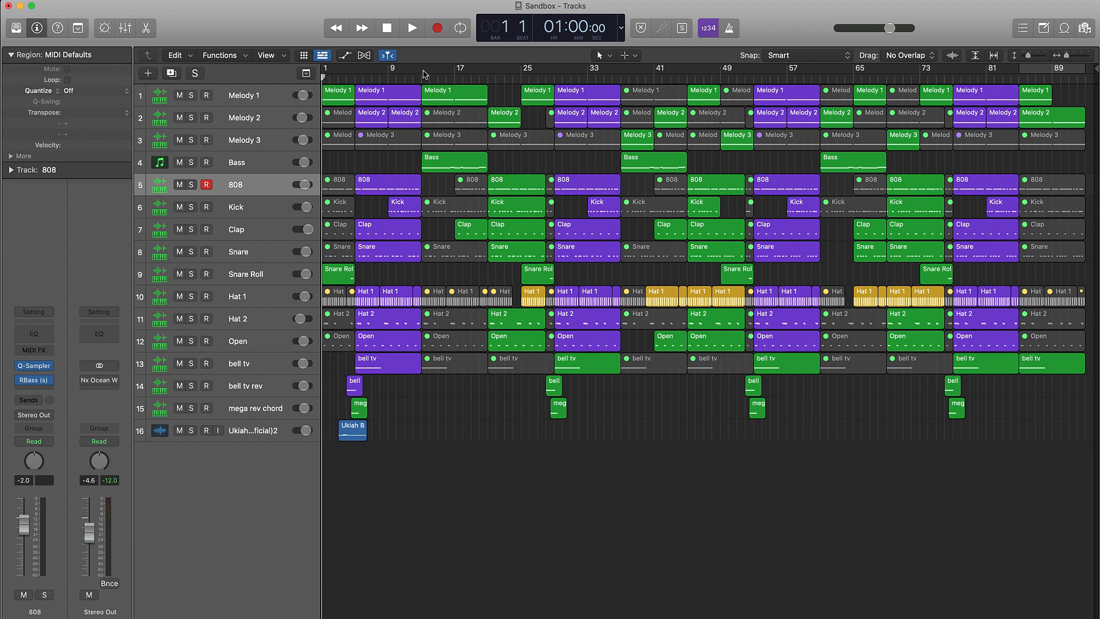
drag(424, 73, 554, 71)
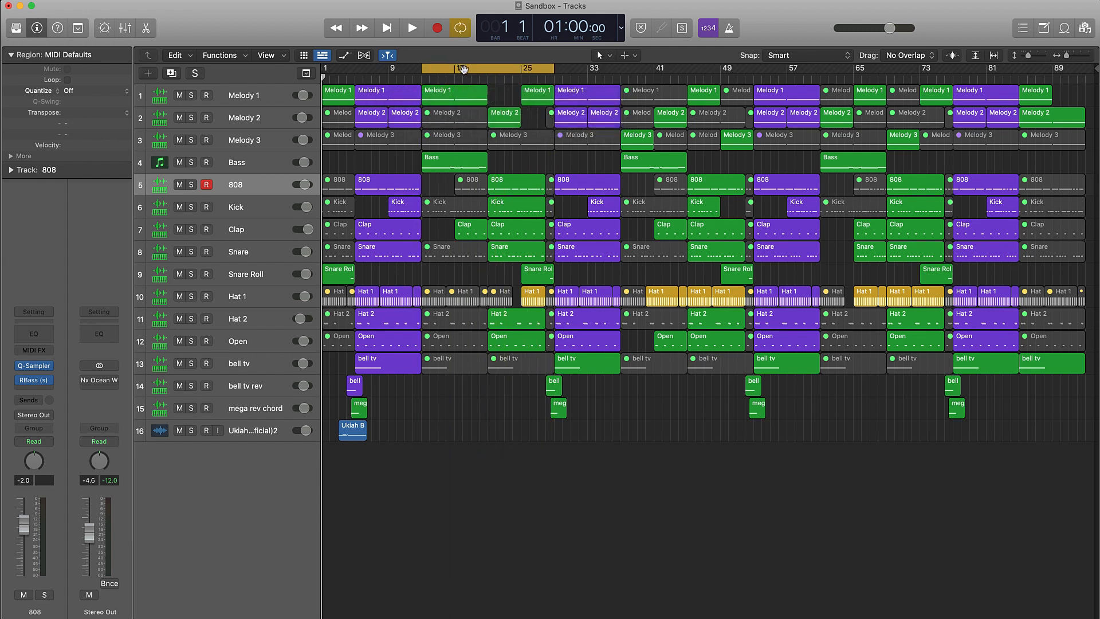
drag(463, 70, 341, 78)
click(405, 70)
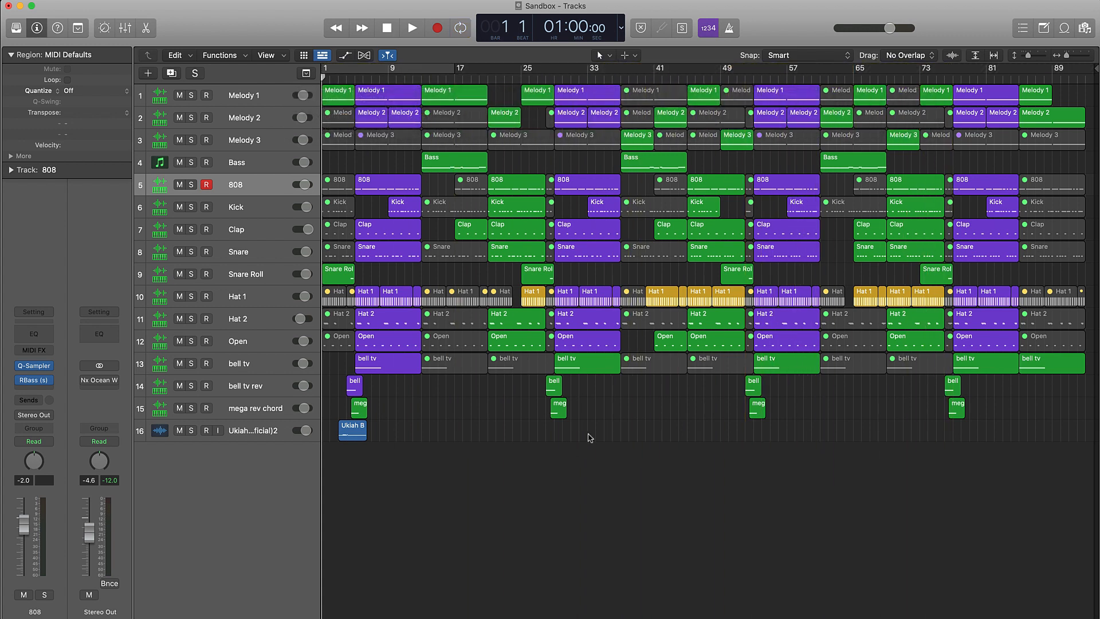